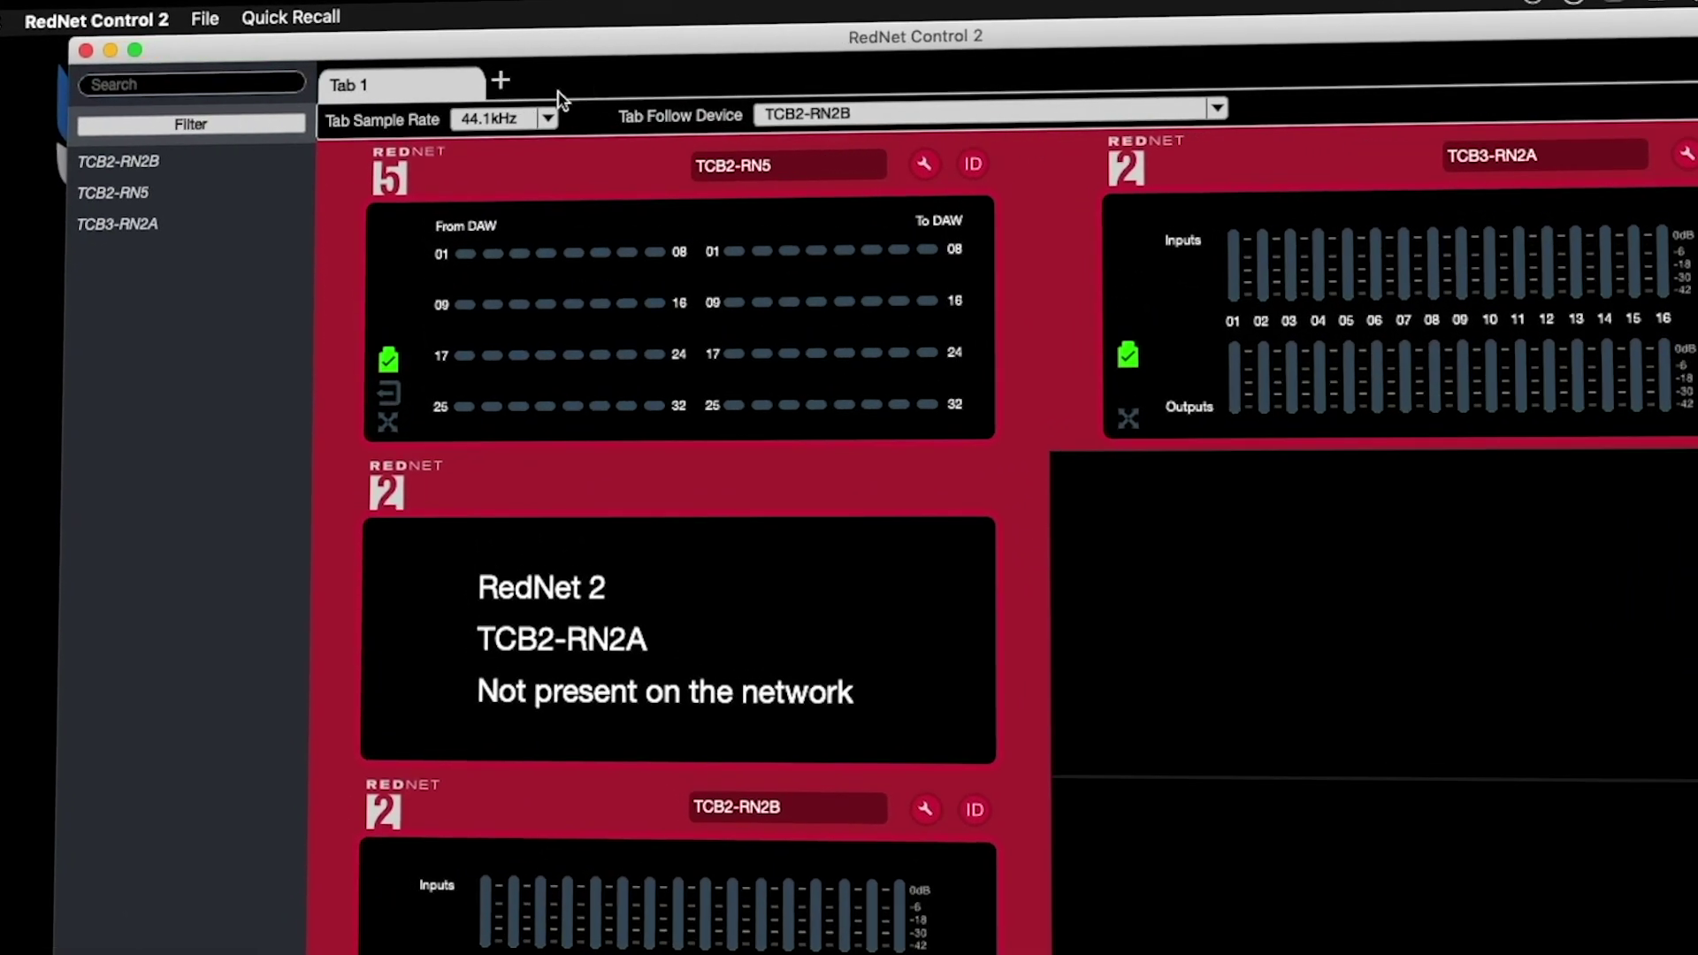
# Step: Show the interface's sample rate choices in RedNet Control 2, currently 44.1kHz
pyautogui.click(546, 110)
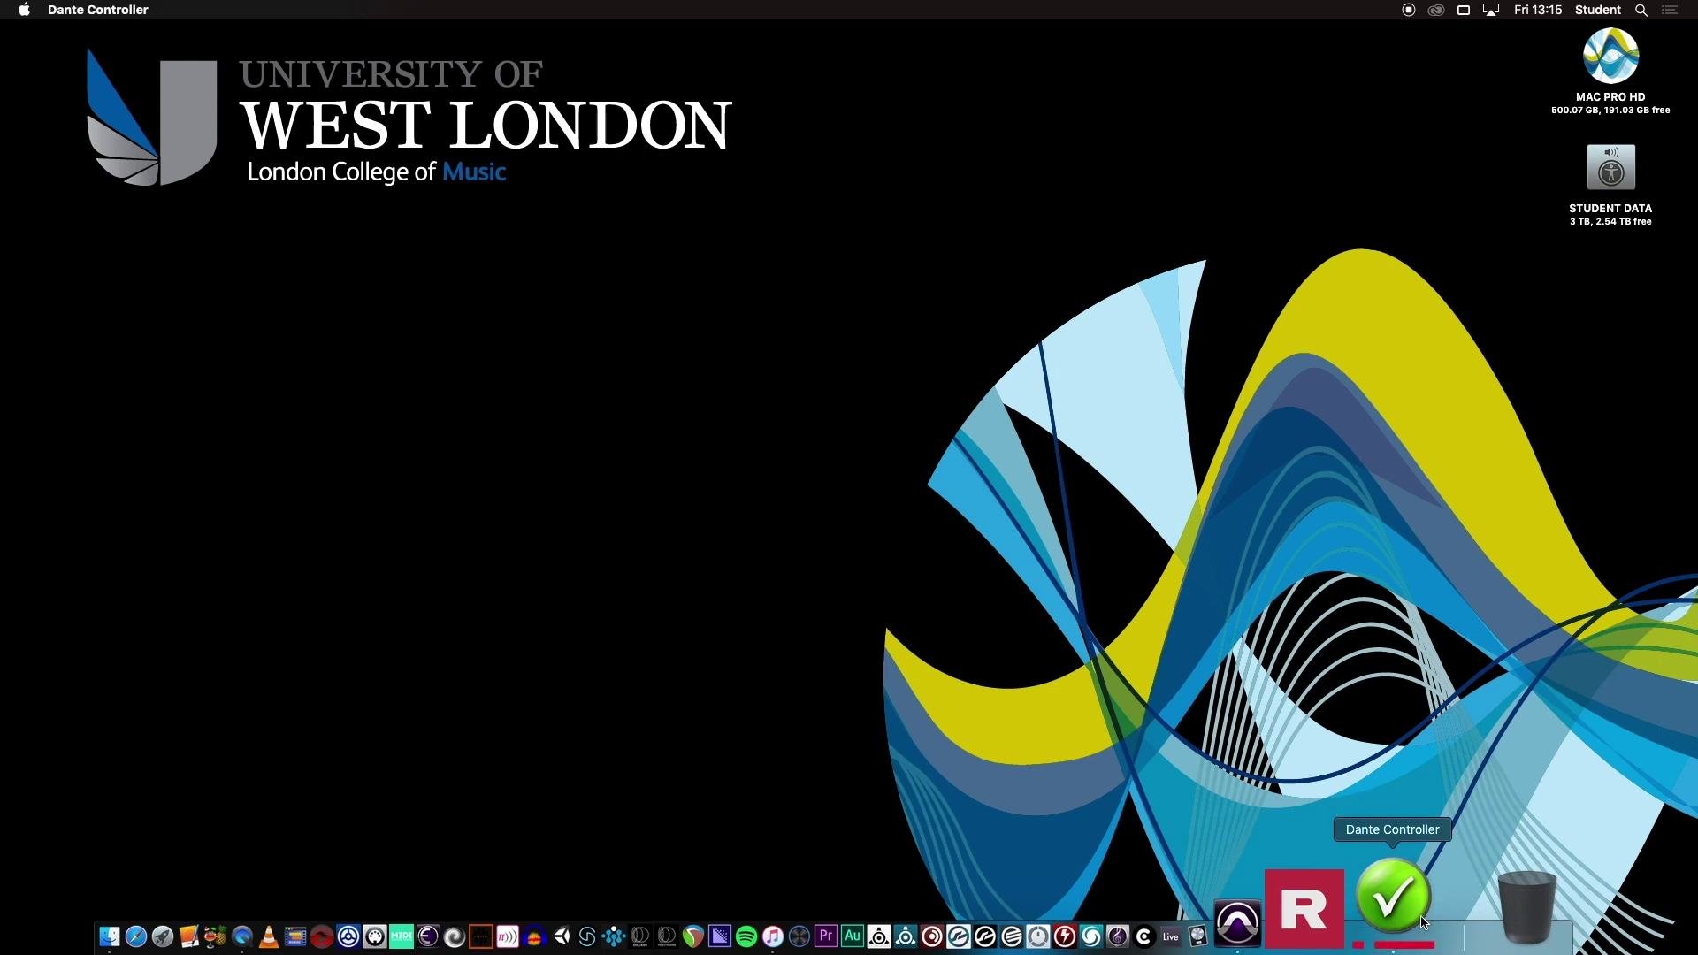
# Step: Launch Dante Controller and inspect the PA2-RN5 receiver's routing in the grid
pyautogui.click(1423, 921)
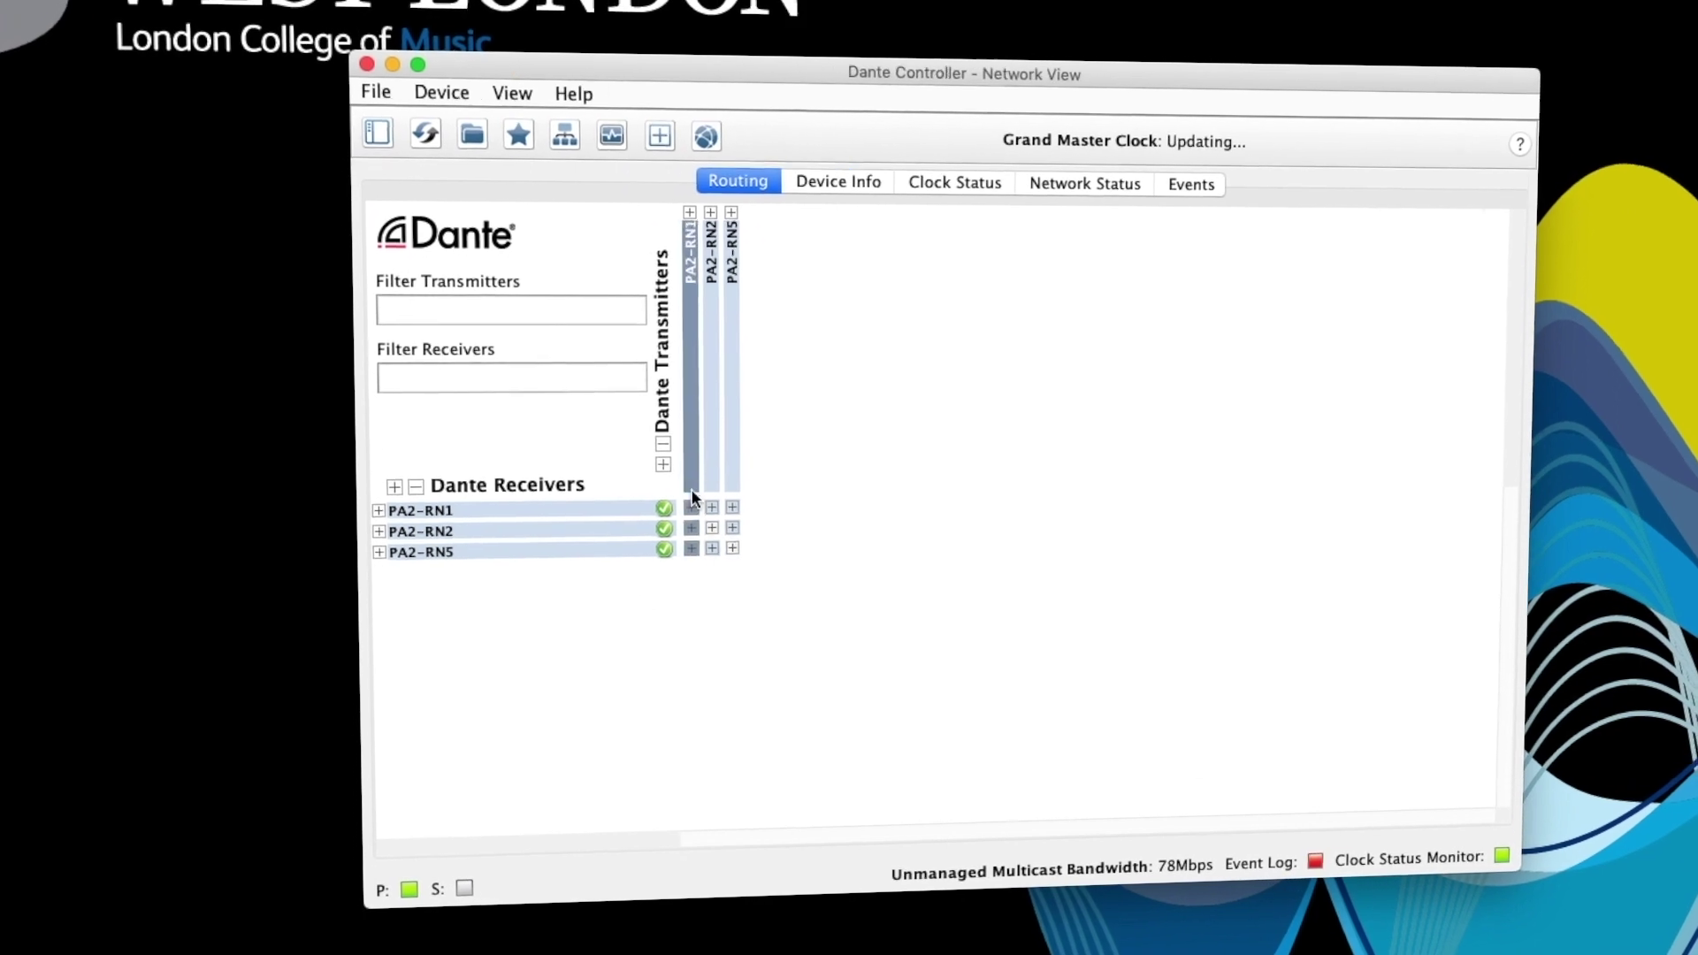
pyautogui.click(632, 543)
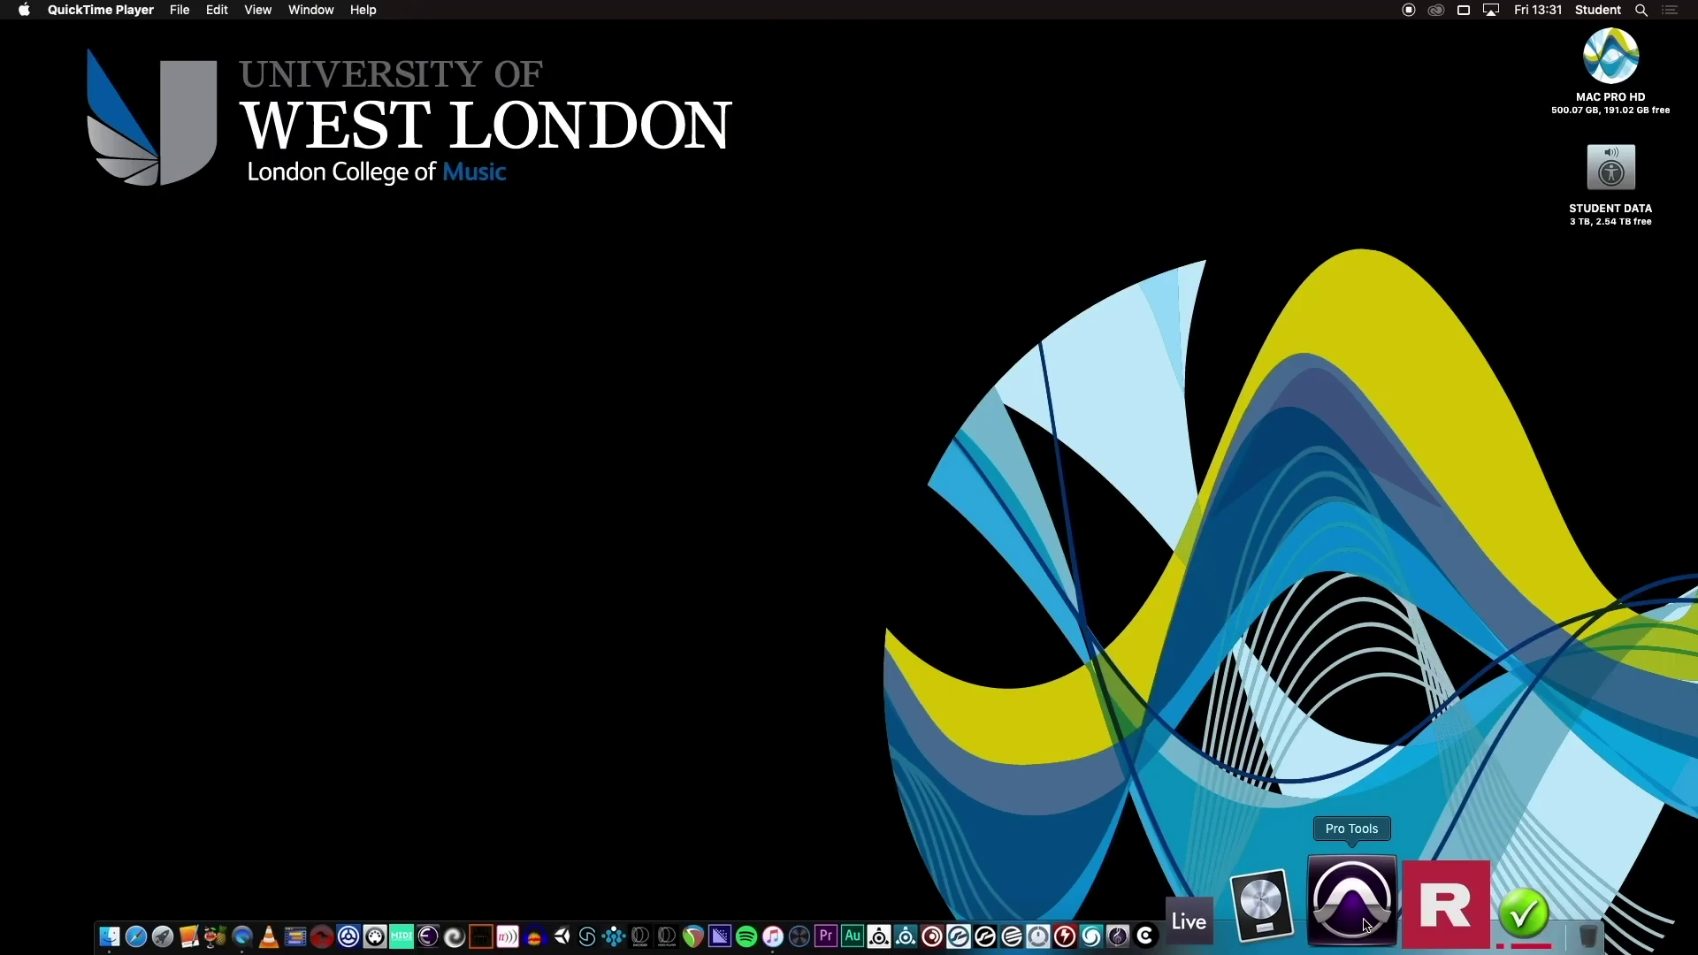
# Step: Create a 44.1 kHz session named 'Signal Path Tutorial' with Stereo Mix I/O settings
pyautogui.click(1353, 902)
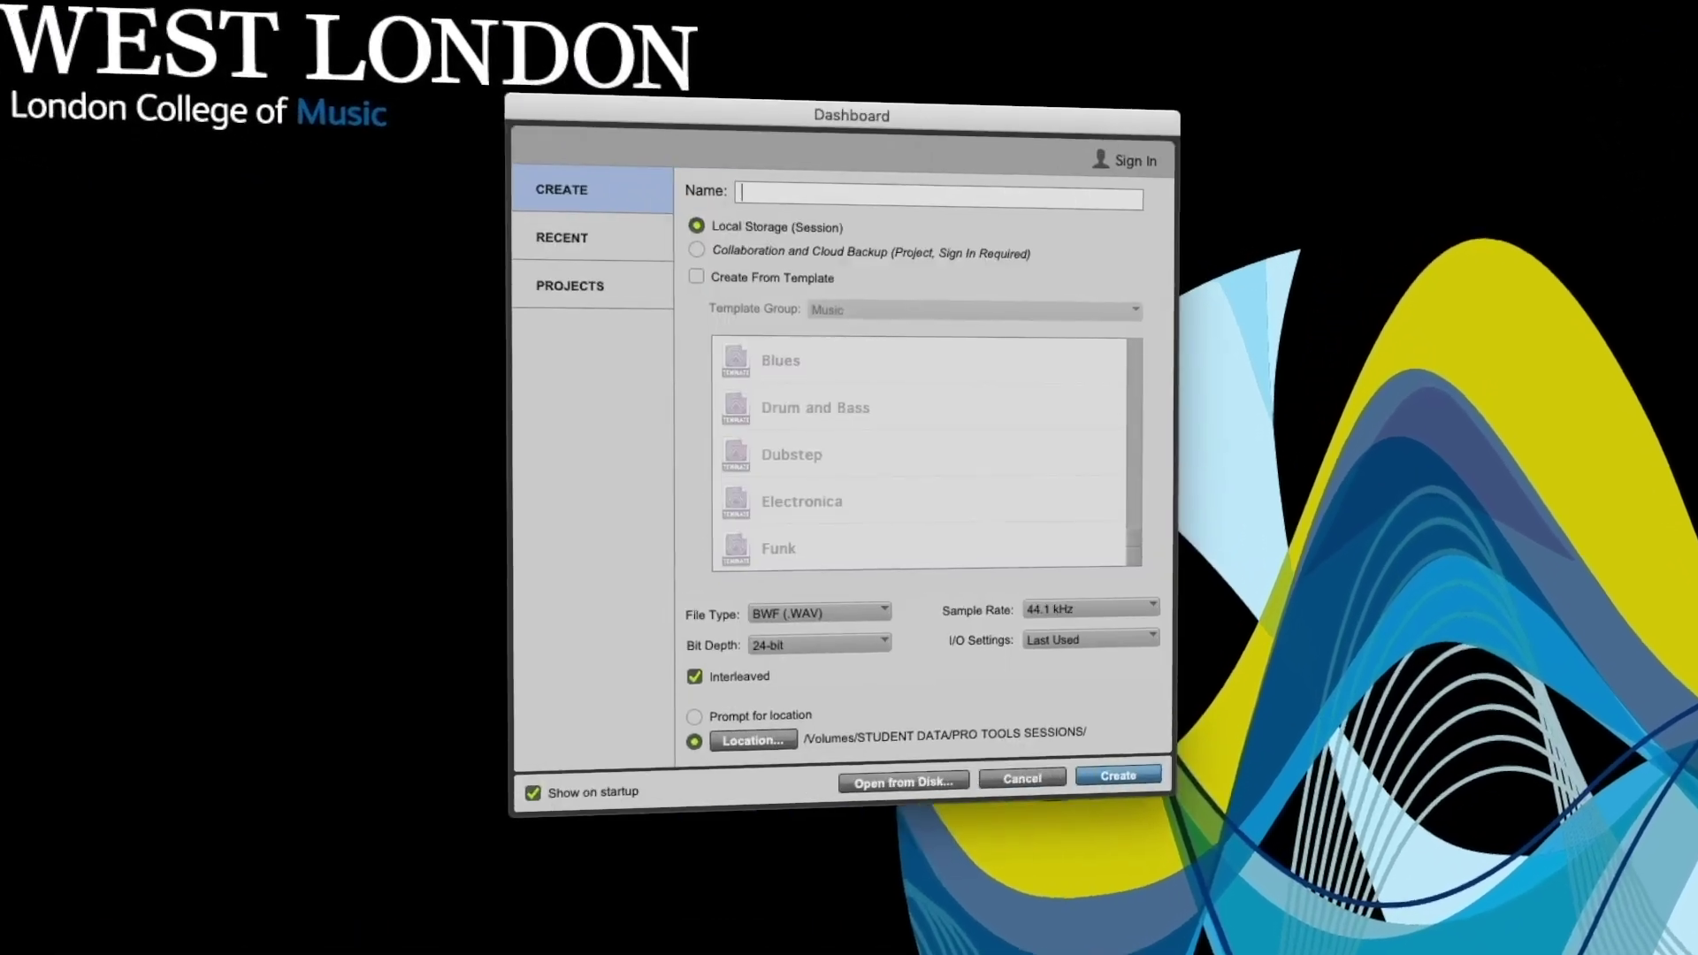
pyautogui.write('Signal')
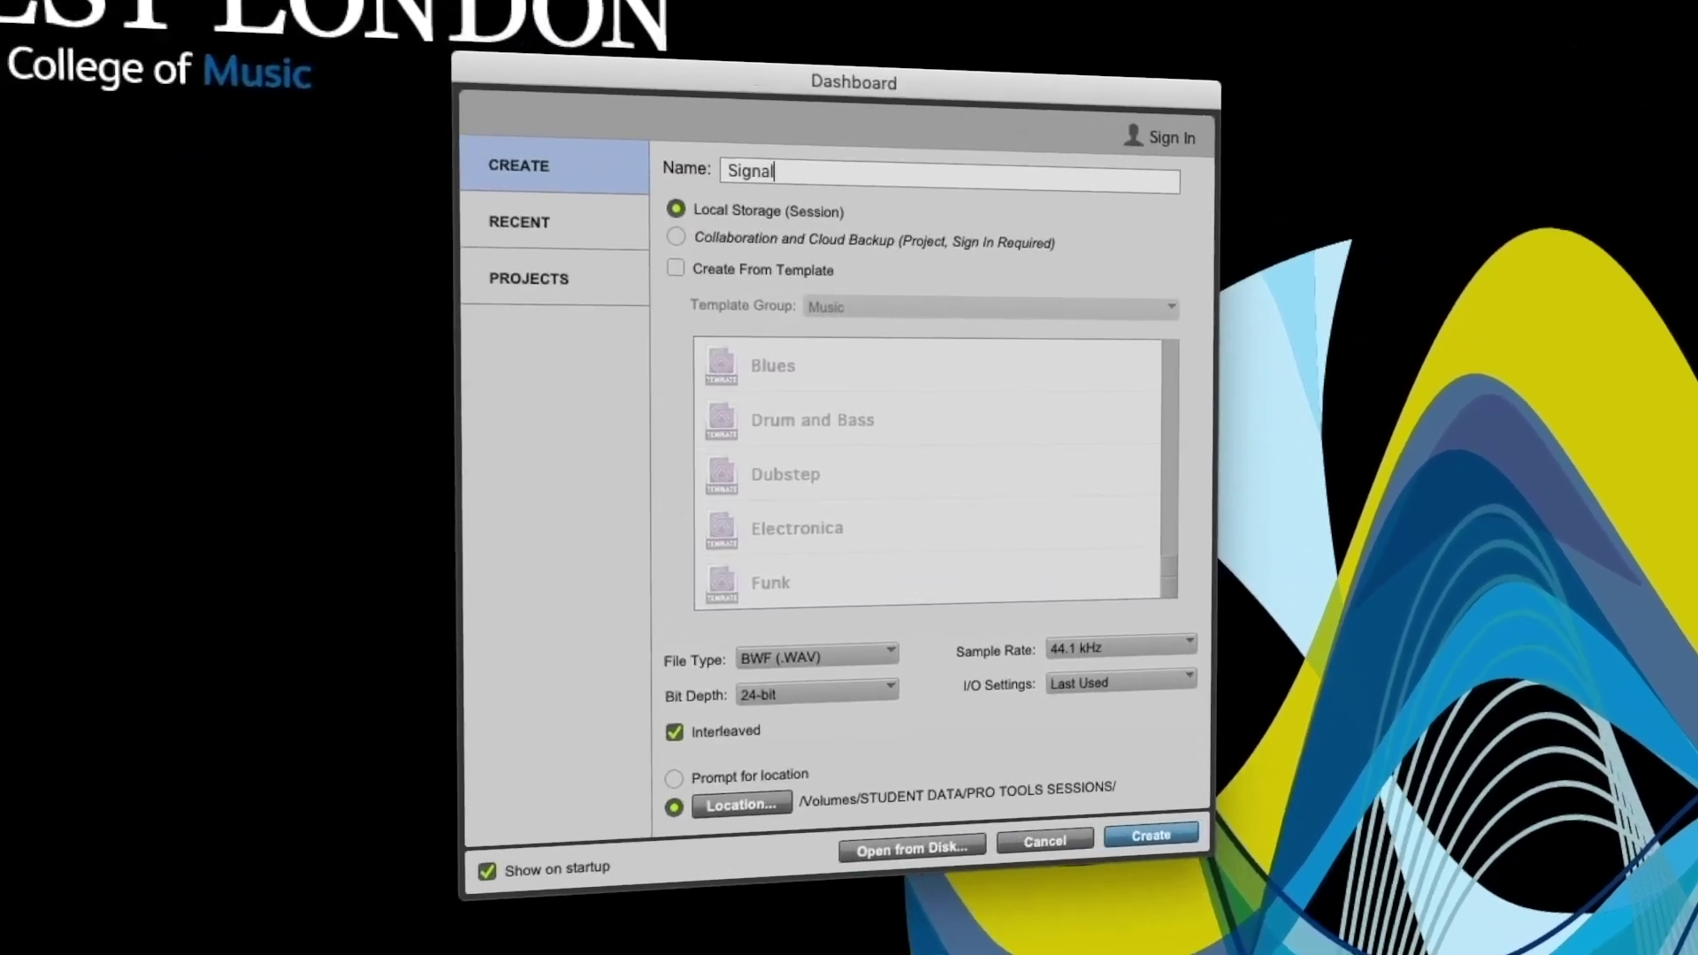
pyautogui.write(' Path Tutorial')
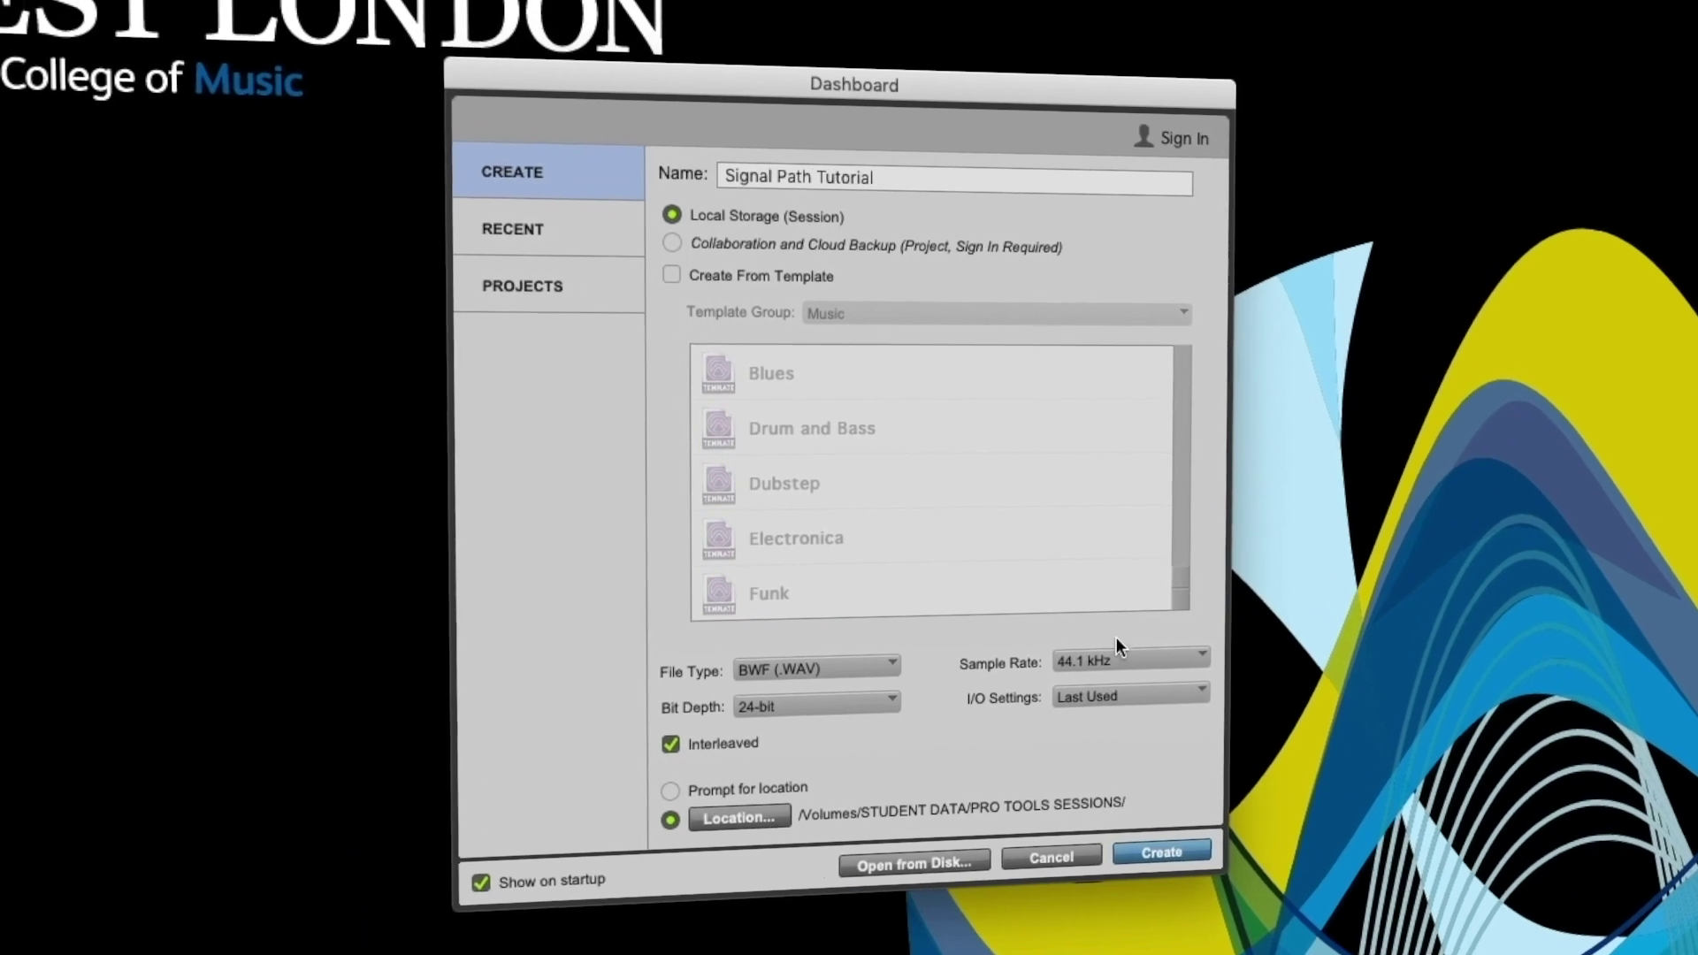
pyautogui.click(1116, 658)
pyautogui.click(1105, 661)
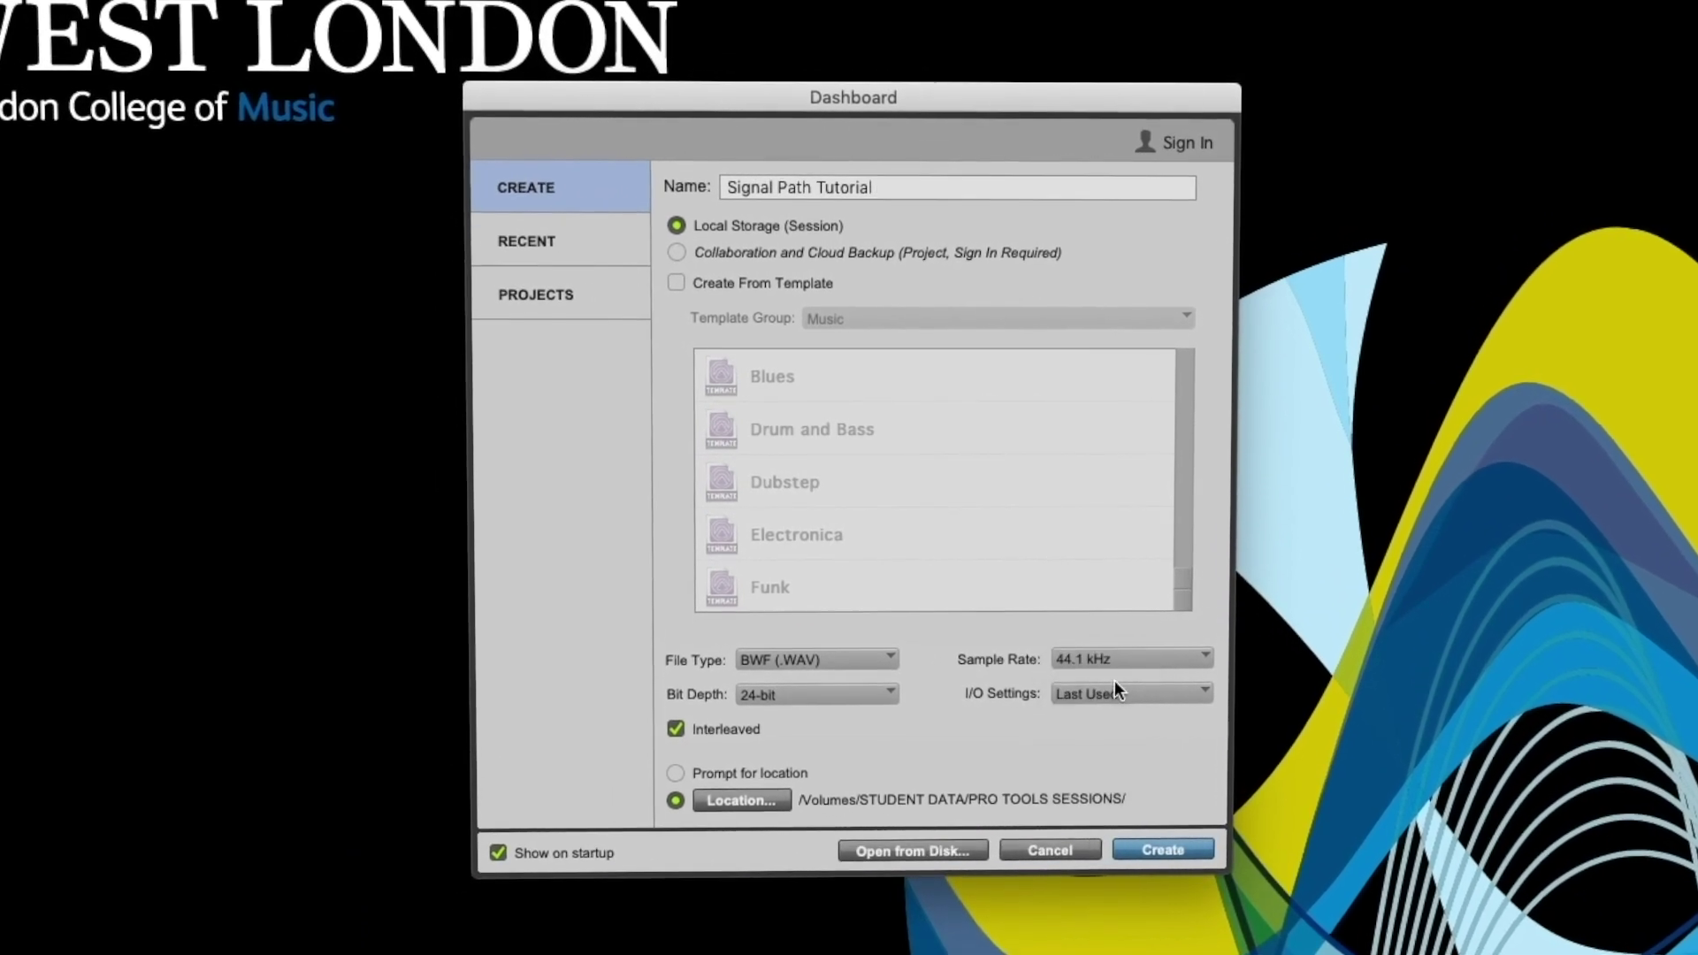
pyautogui.click(1116, 692)
pyautogui.click(1106, 712)
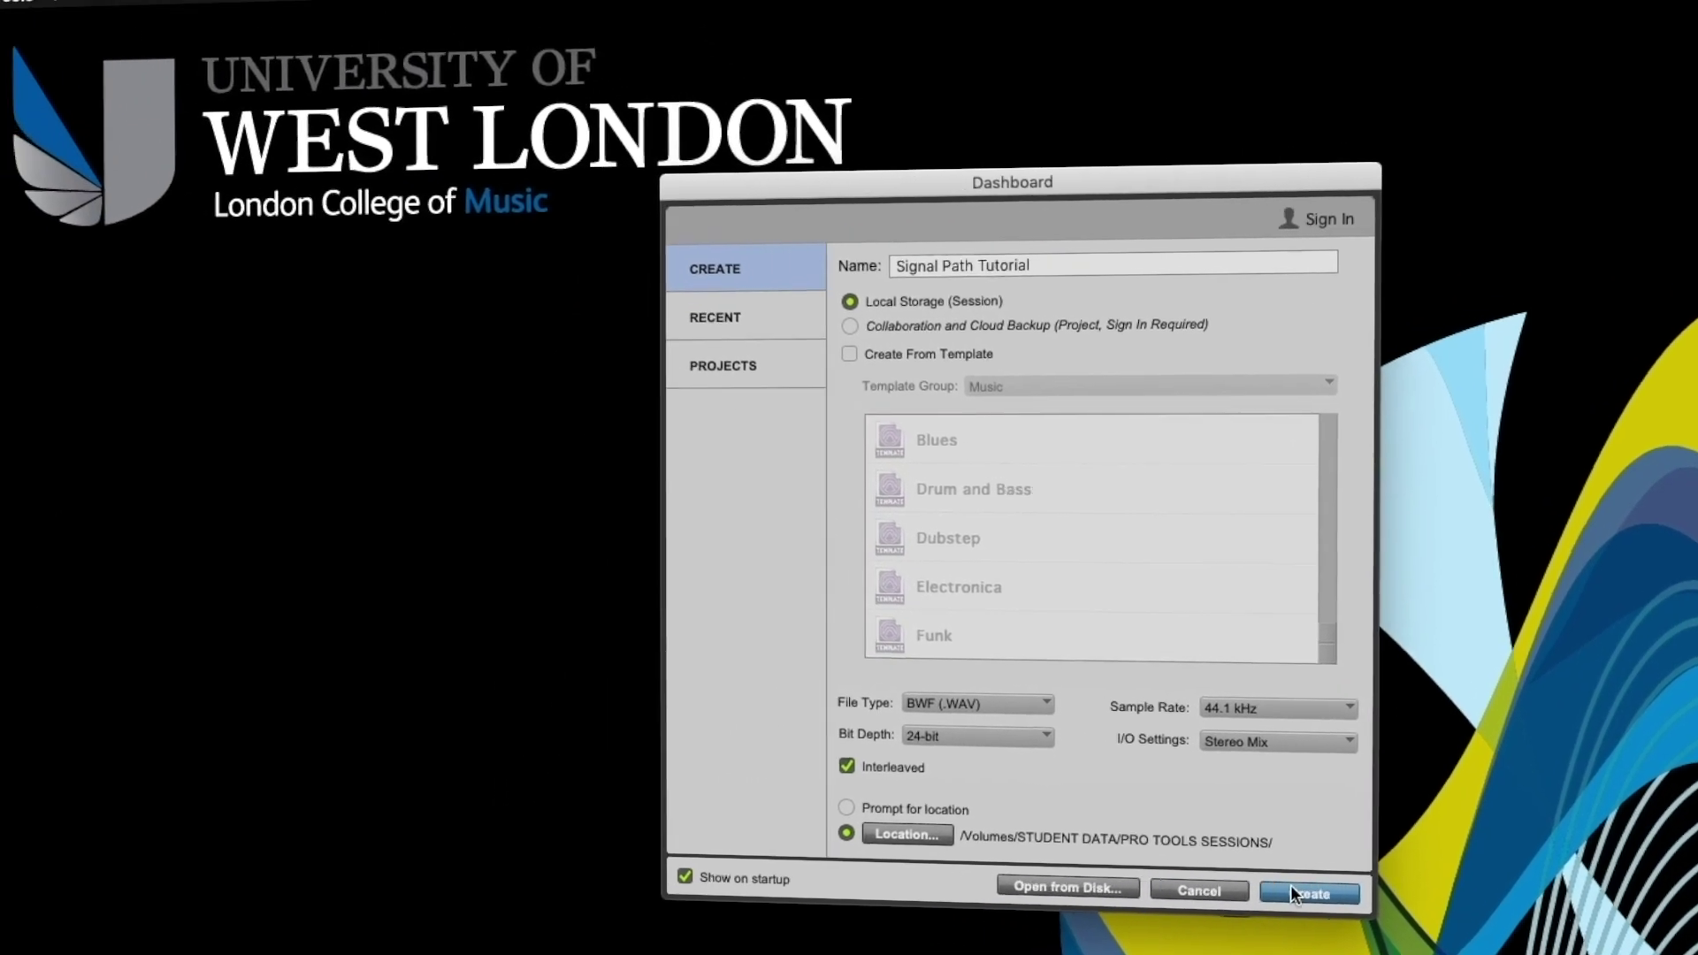
pyautogui.click(1291, 888)
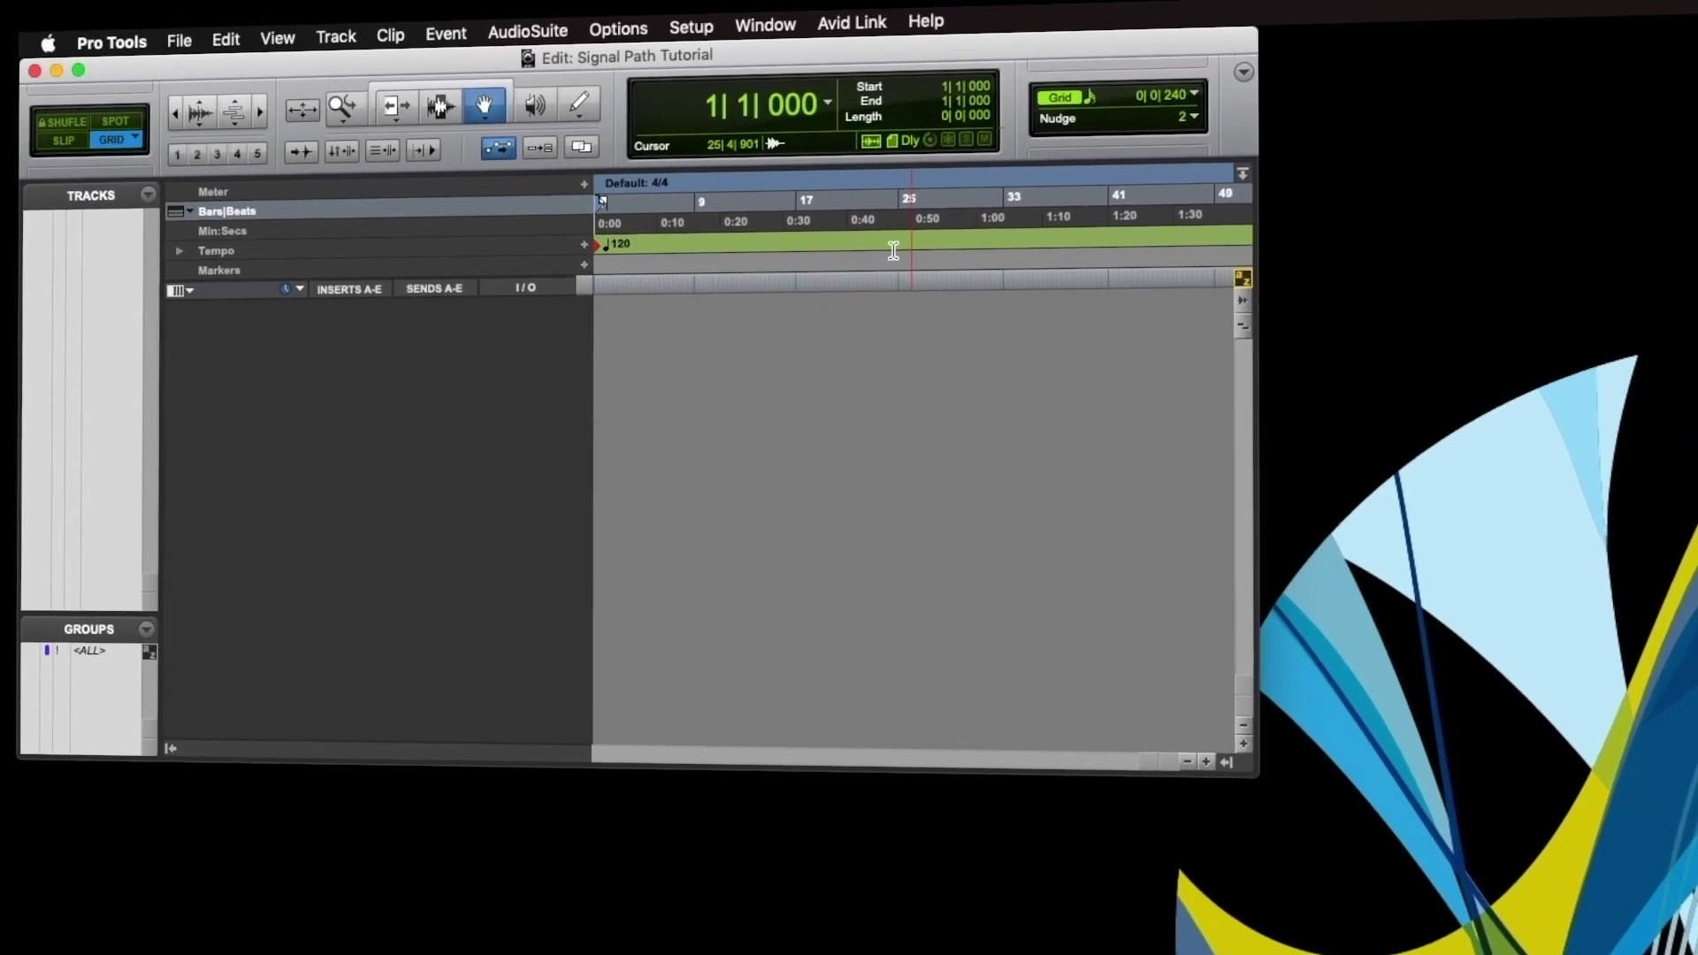
# Step: Confirm HDX as the playback engine in the Playback Engine settings
pyautogui.click(699, 29)
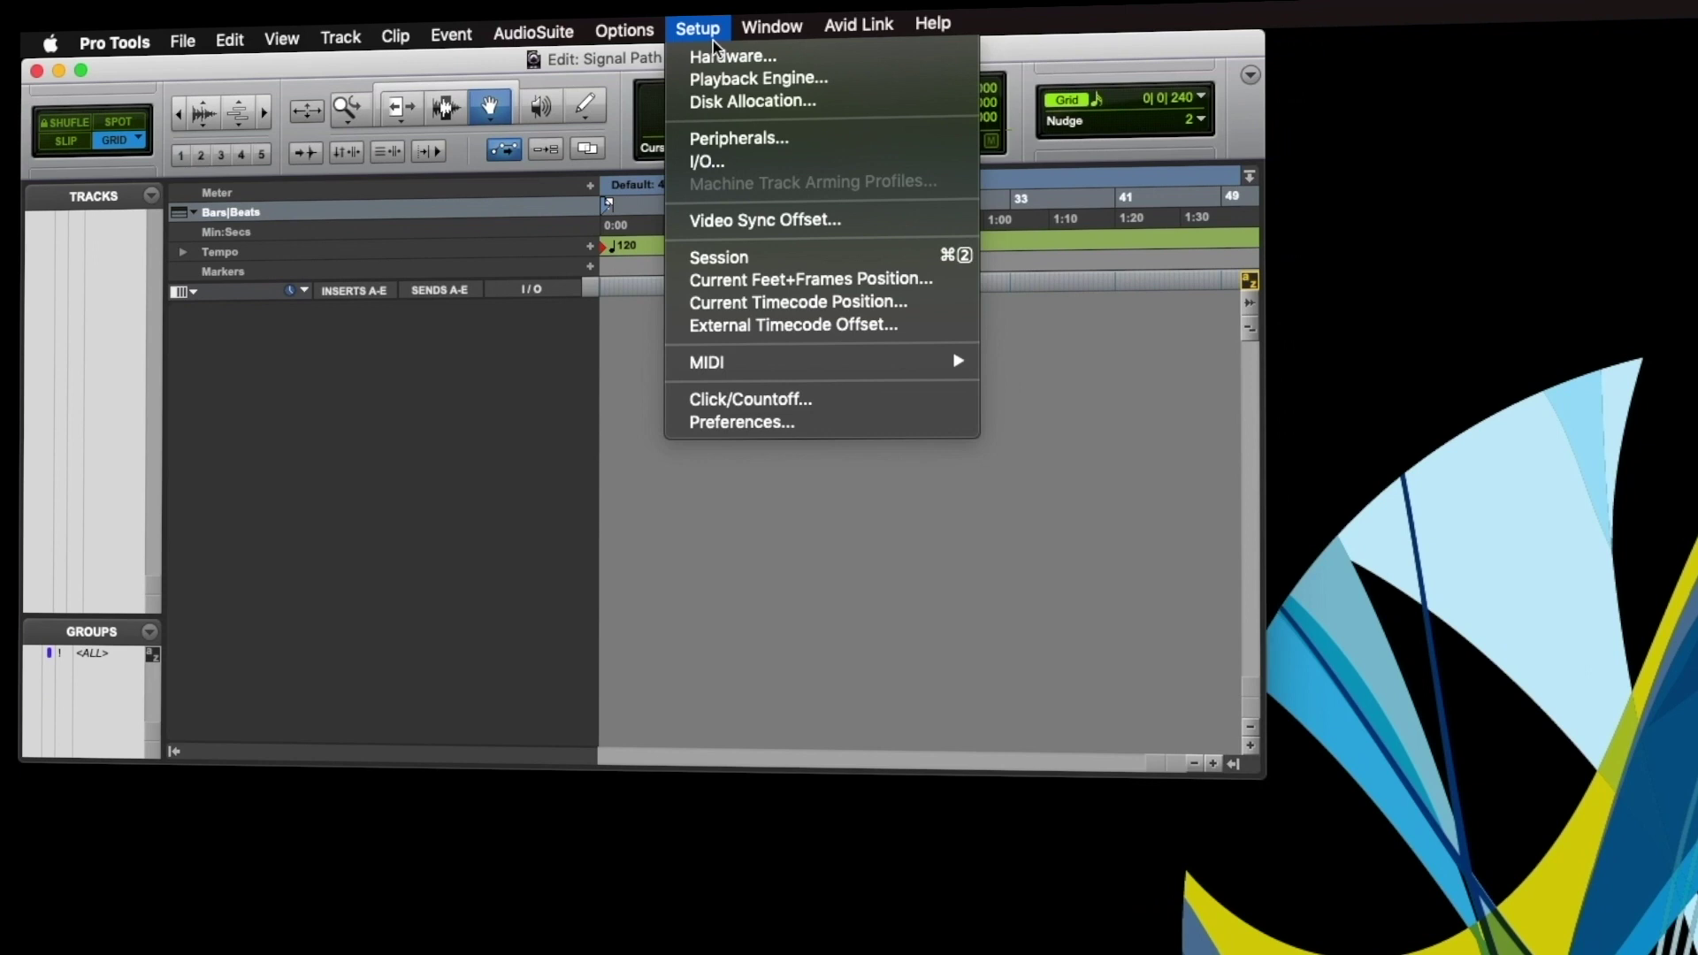
pyautogui.click(756, 80)
pyautogui.click(1140, 366)
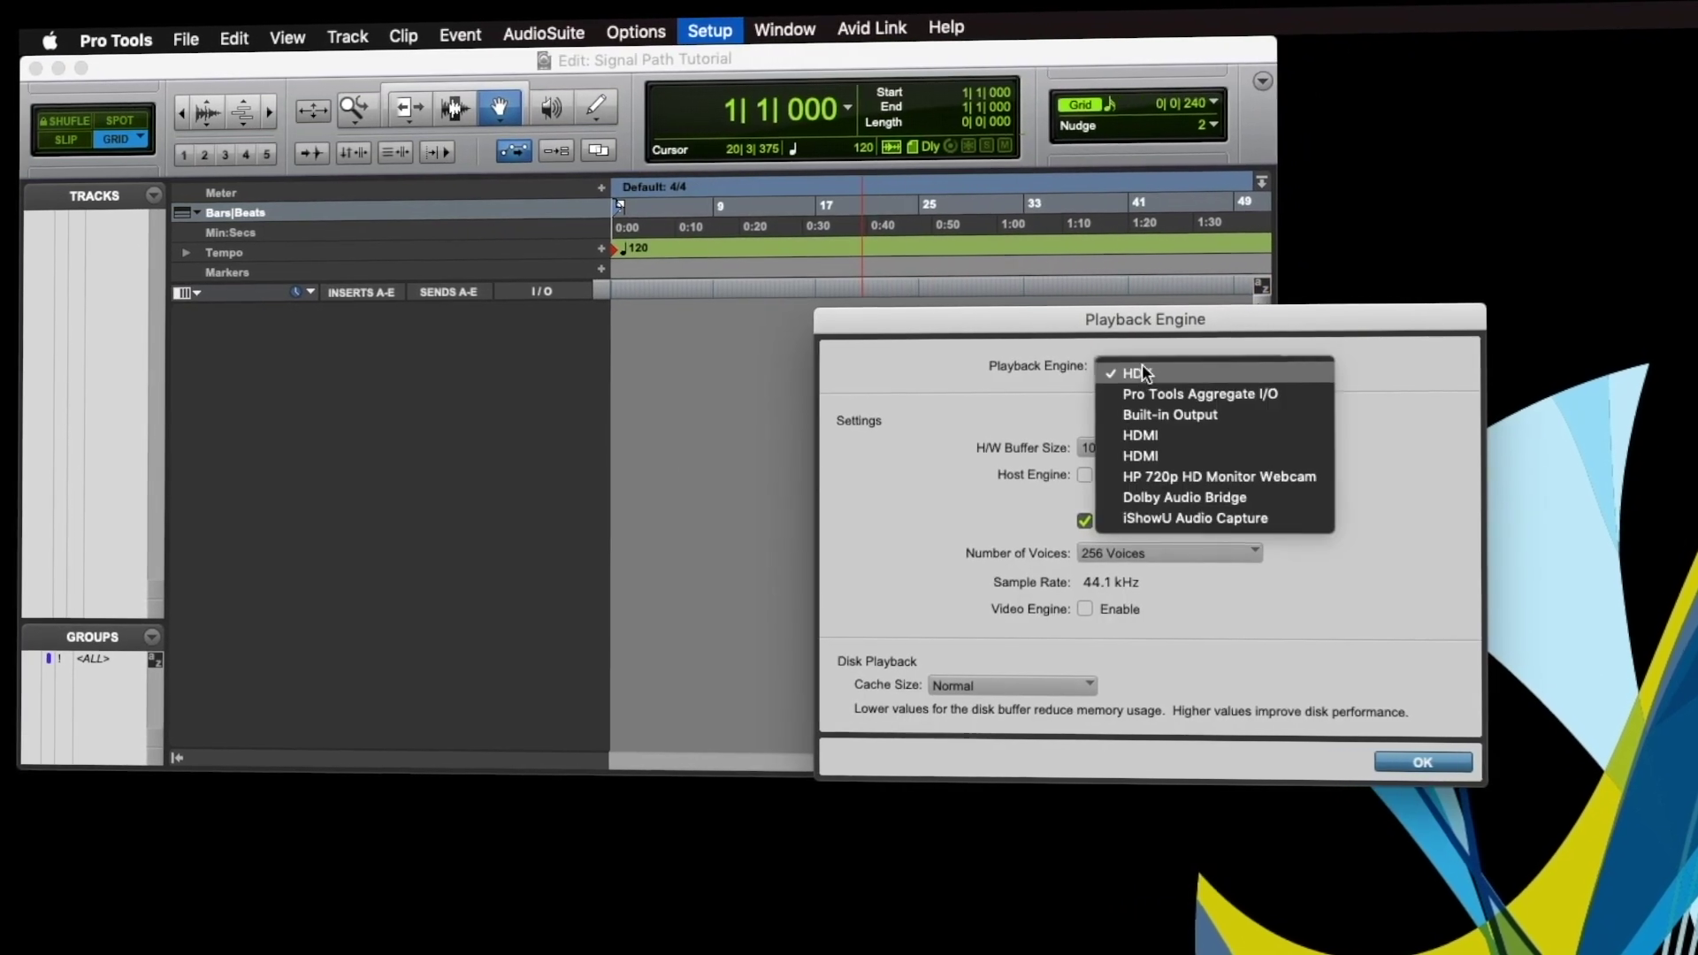
pyautogui.click(1473, 445)
pyautogui.click(1422, 759)
# Step: Save the session as a new copy to the STUDENT DATA drive
pyautogui.click(191, 37)
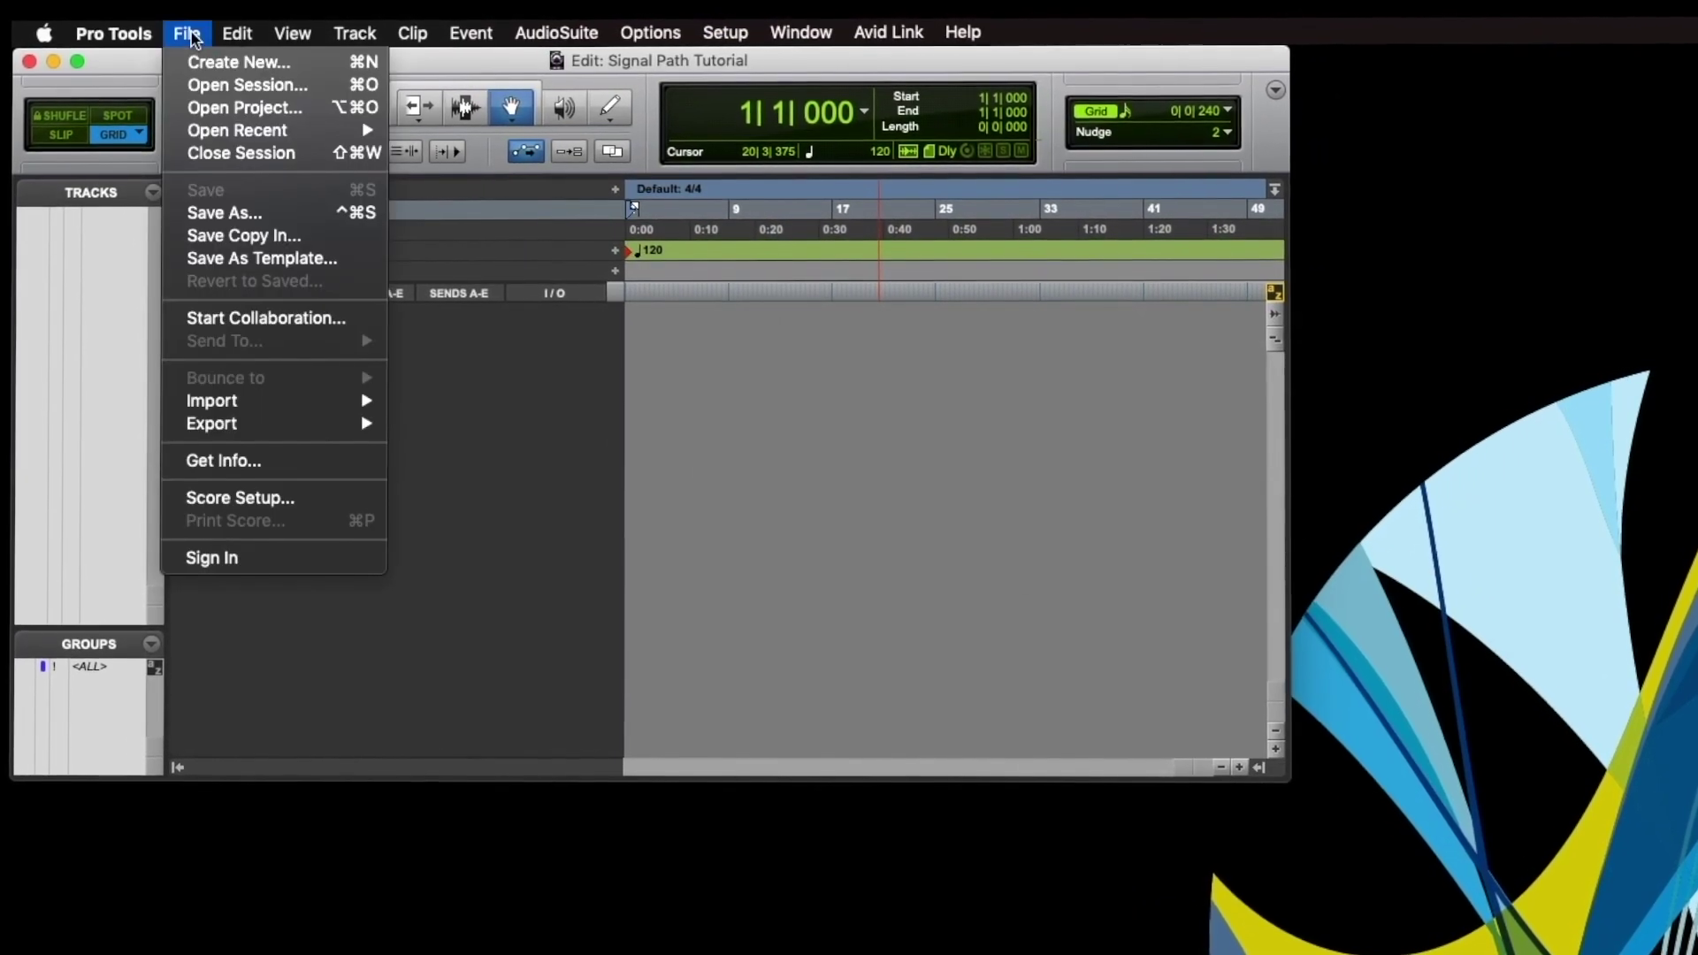
pyautogui.click(224, 213)
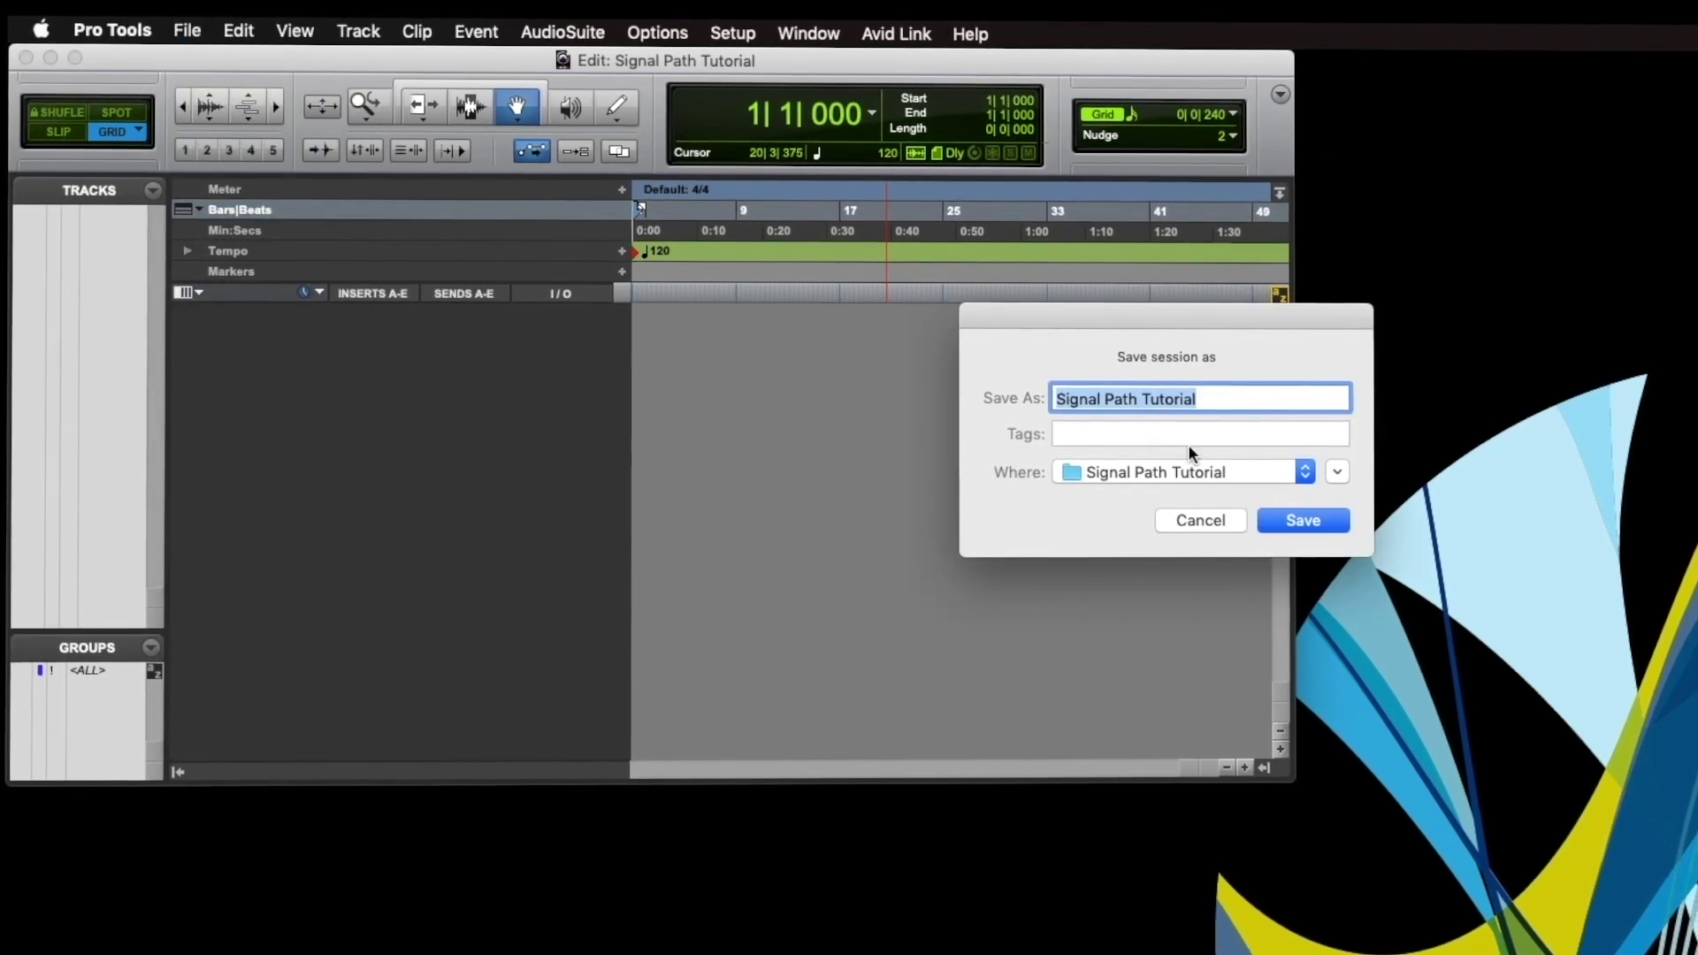
pyautogui.click(1152, 472)
pyautogui.click(1139, 531)
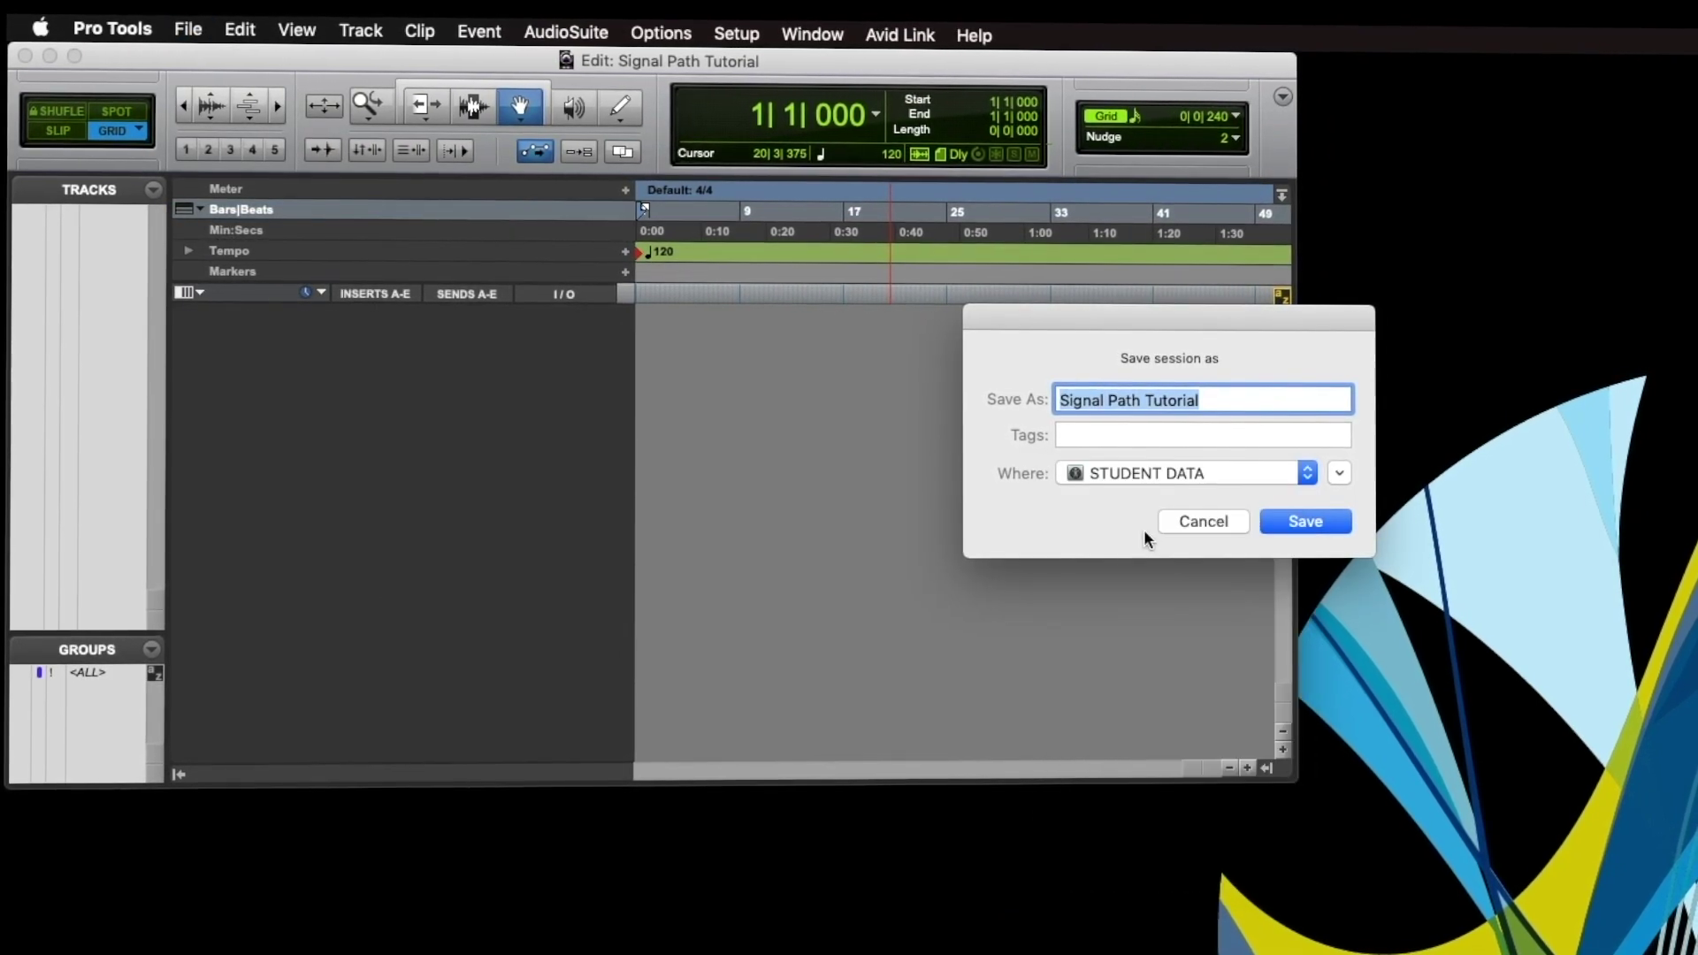
pyautogui.click(1304, 522)
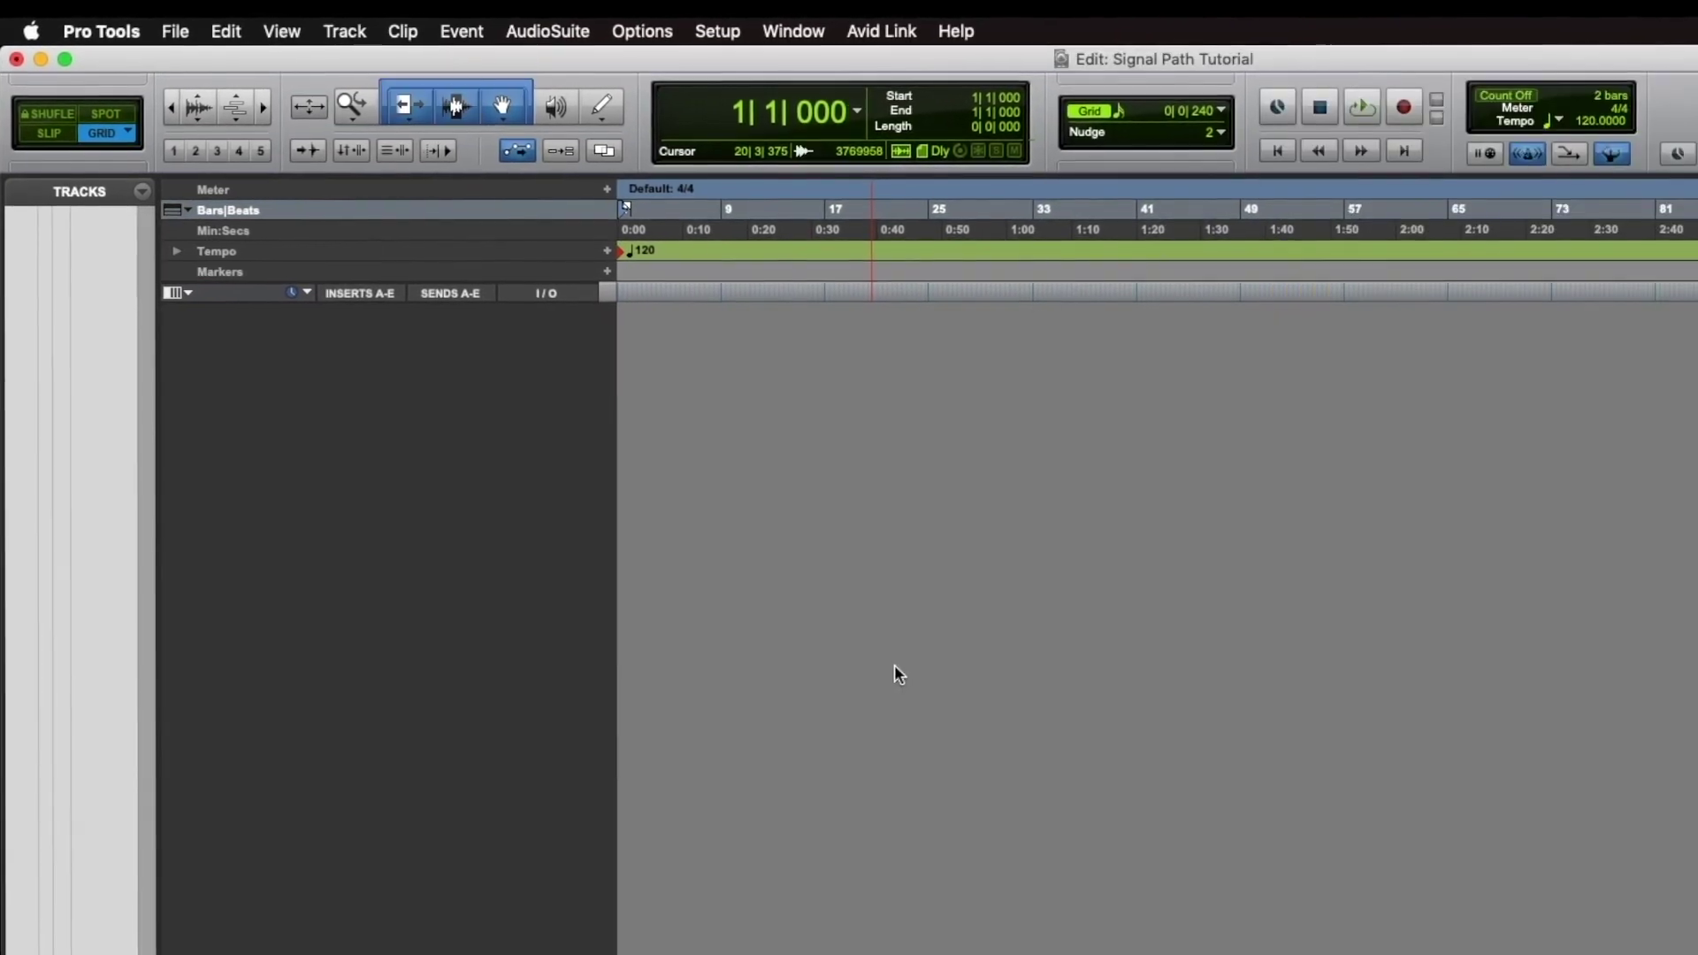
# Step: Add one new mono audio track, Audio 1
pyautogui.click(344, 31)
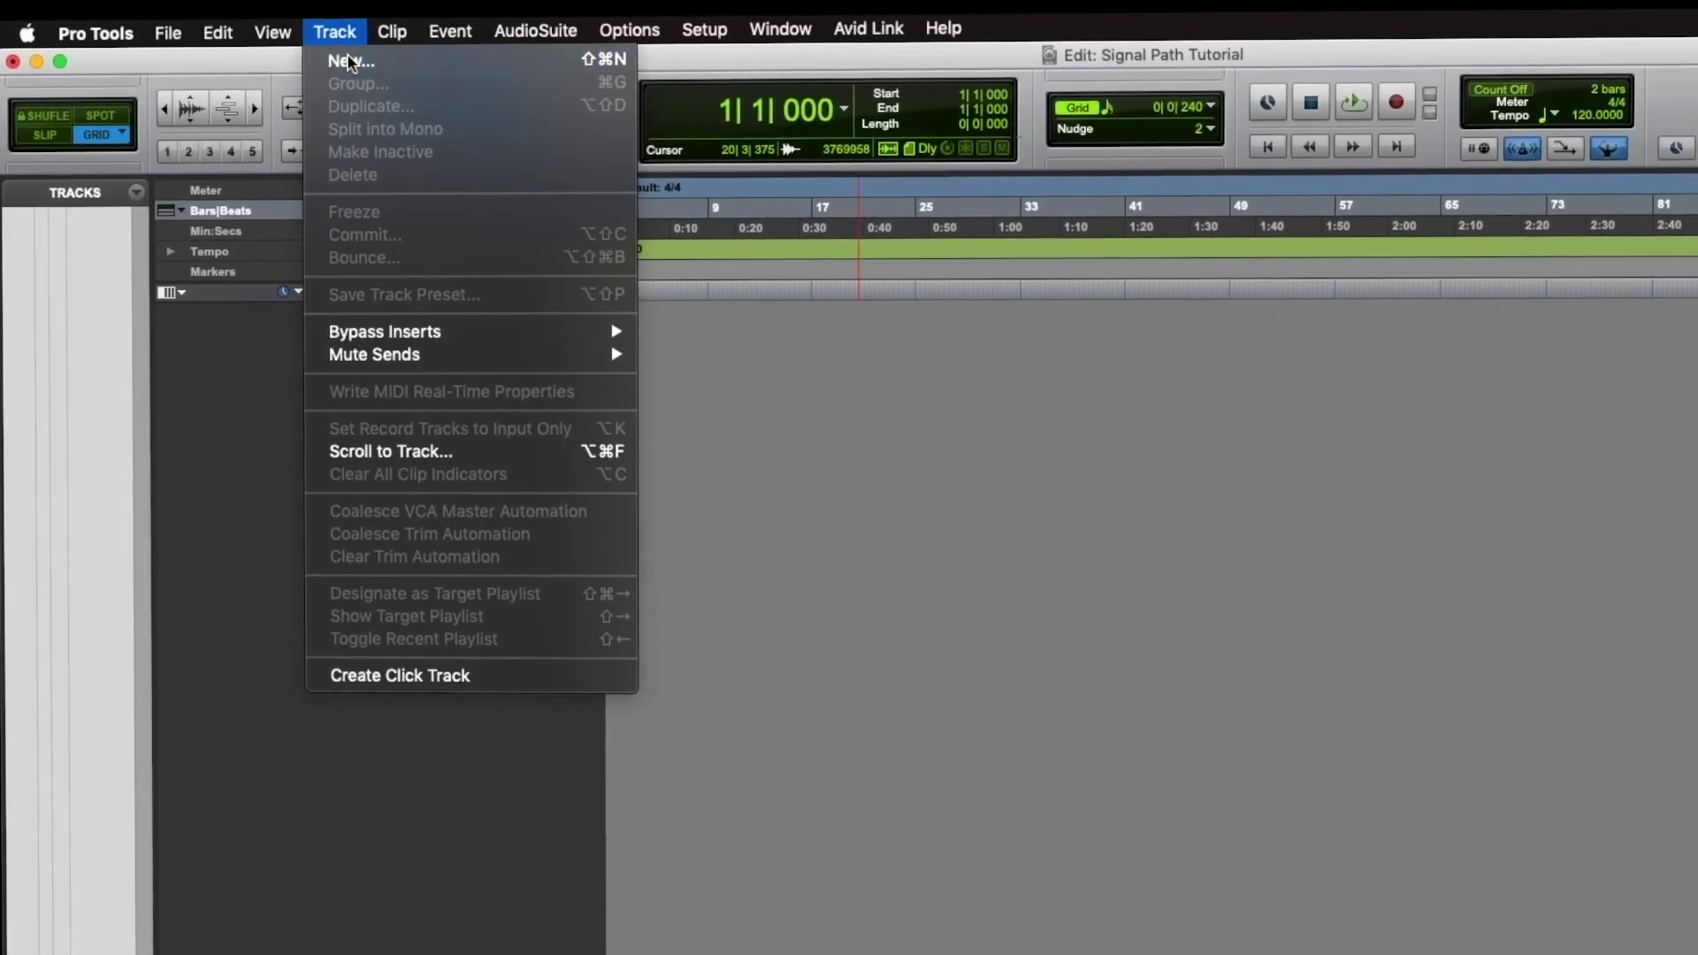
pyautogui.click(350, 61)
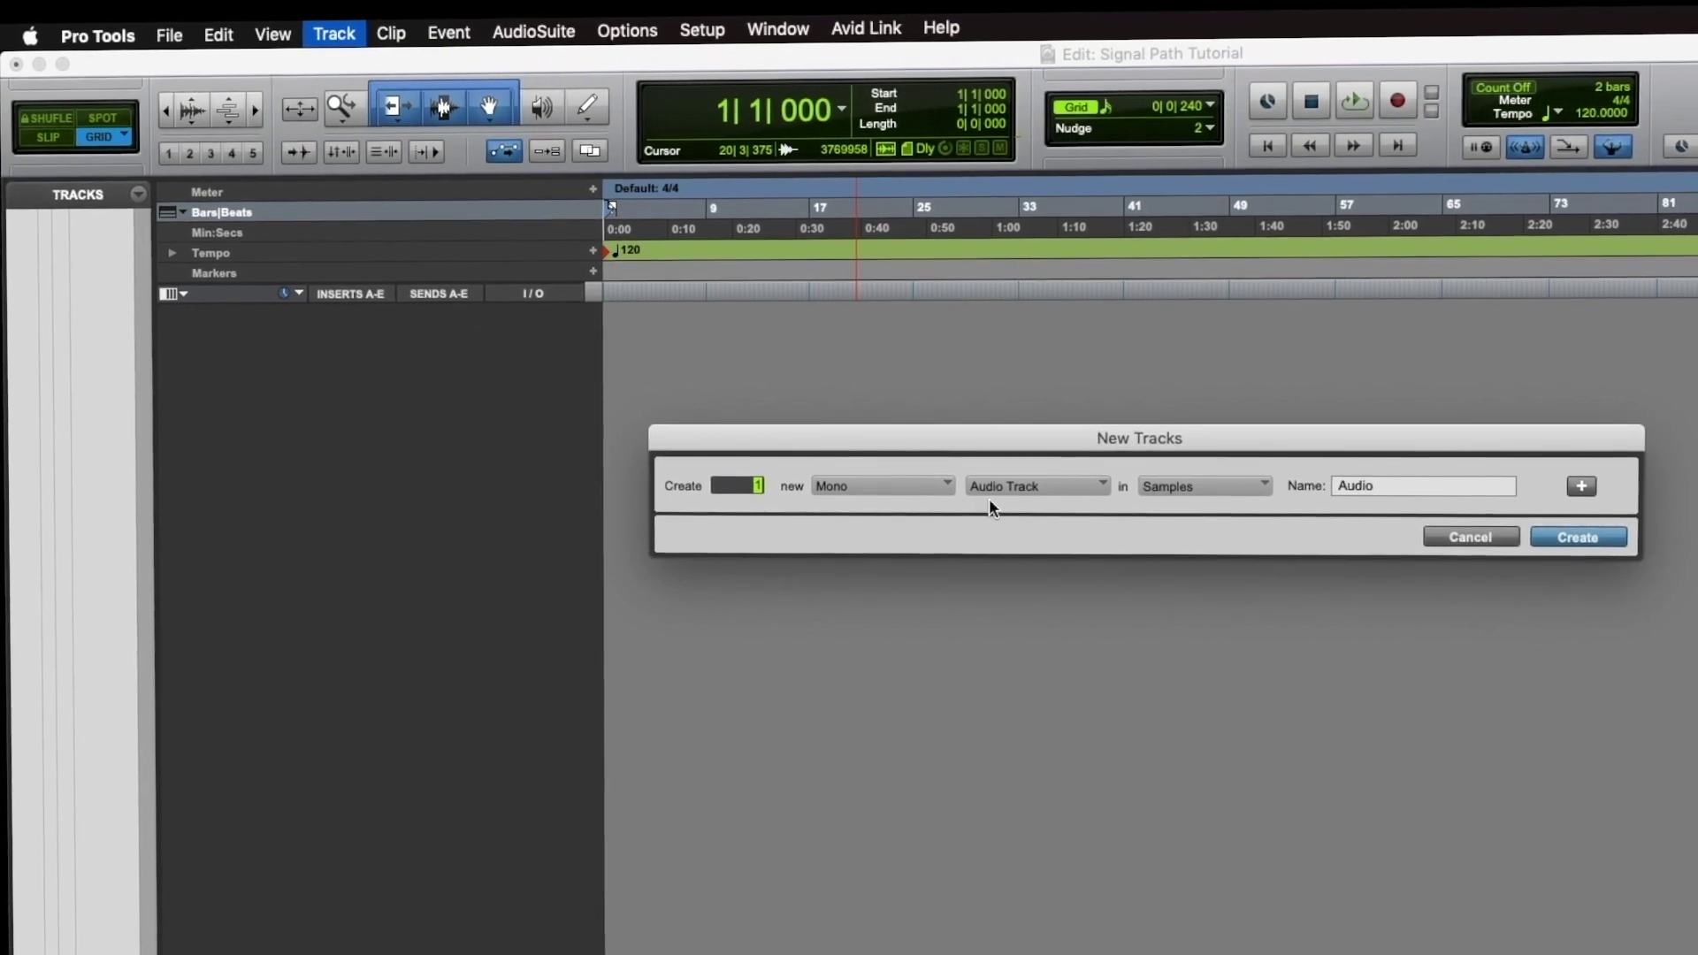
pyautogui.click(1556, 536)
# Step: Route the Audio 1 input to A 3 and its output to A 5
pyautogui.click(527, 317)
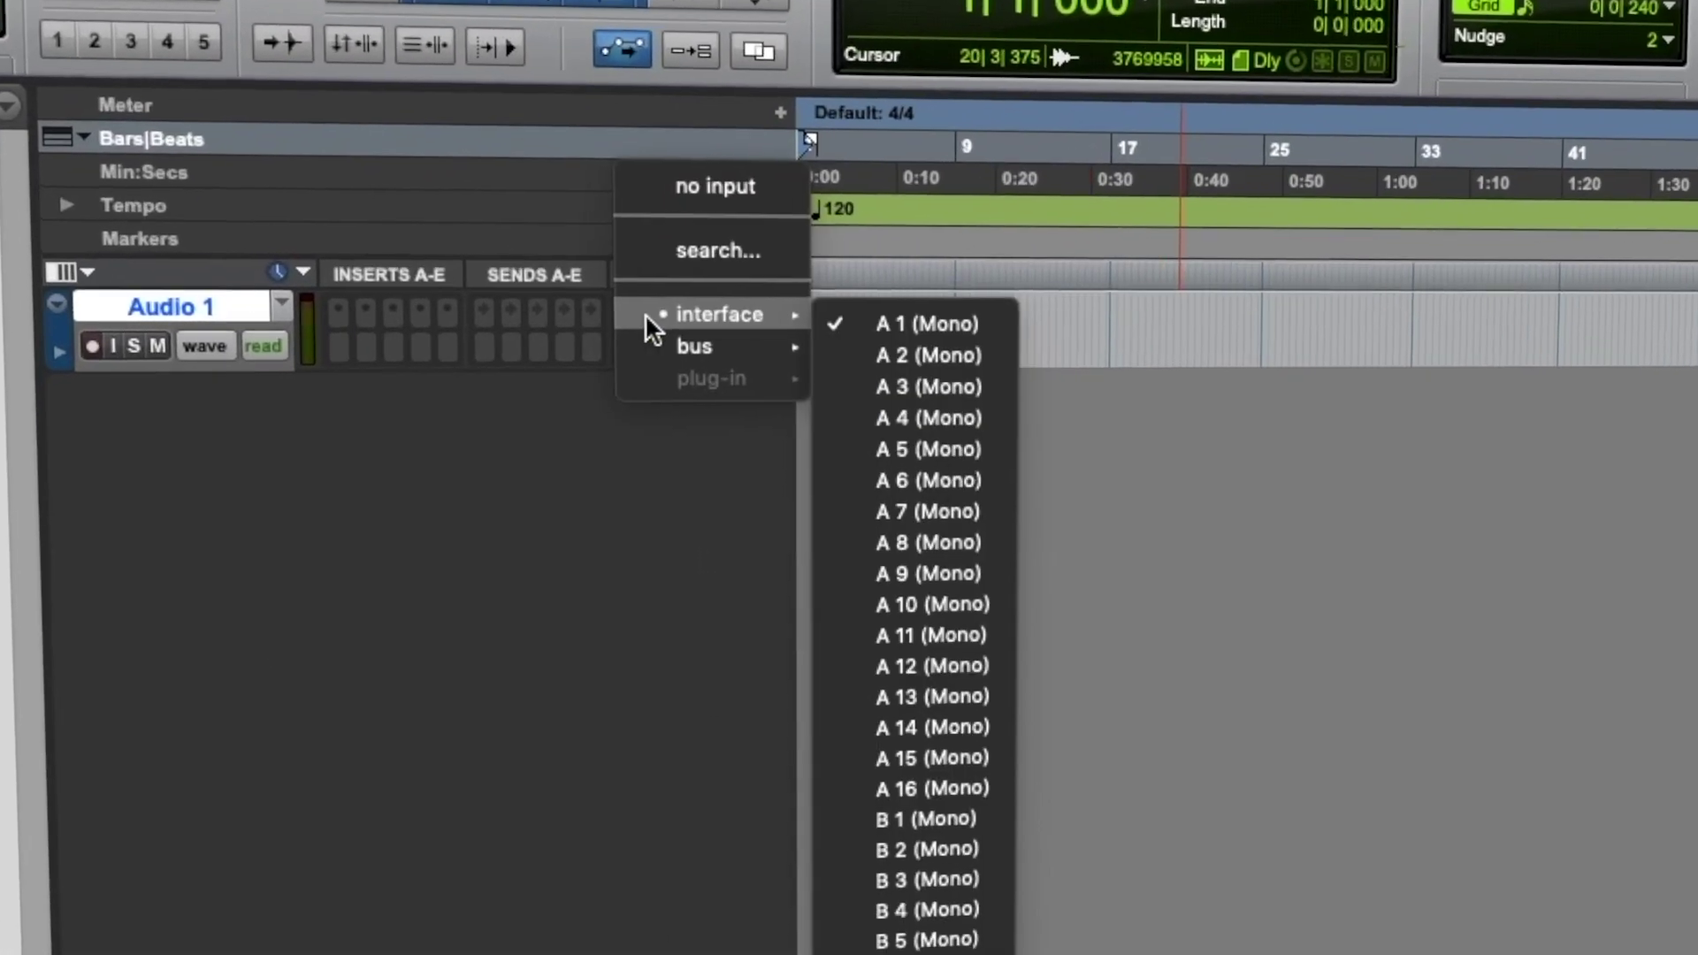
pyautogui.click(672, 358)
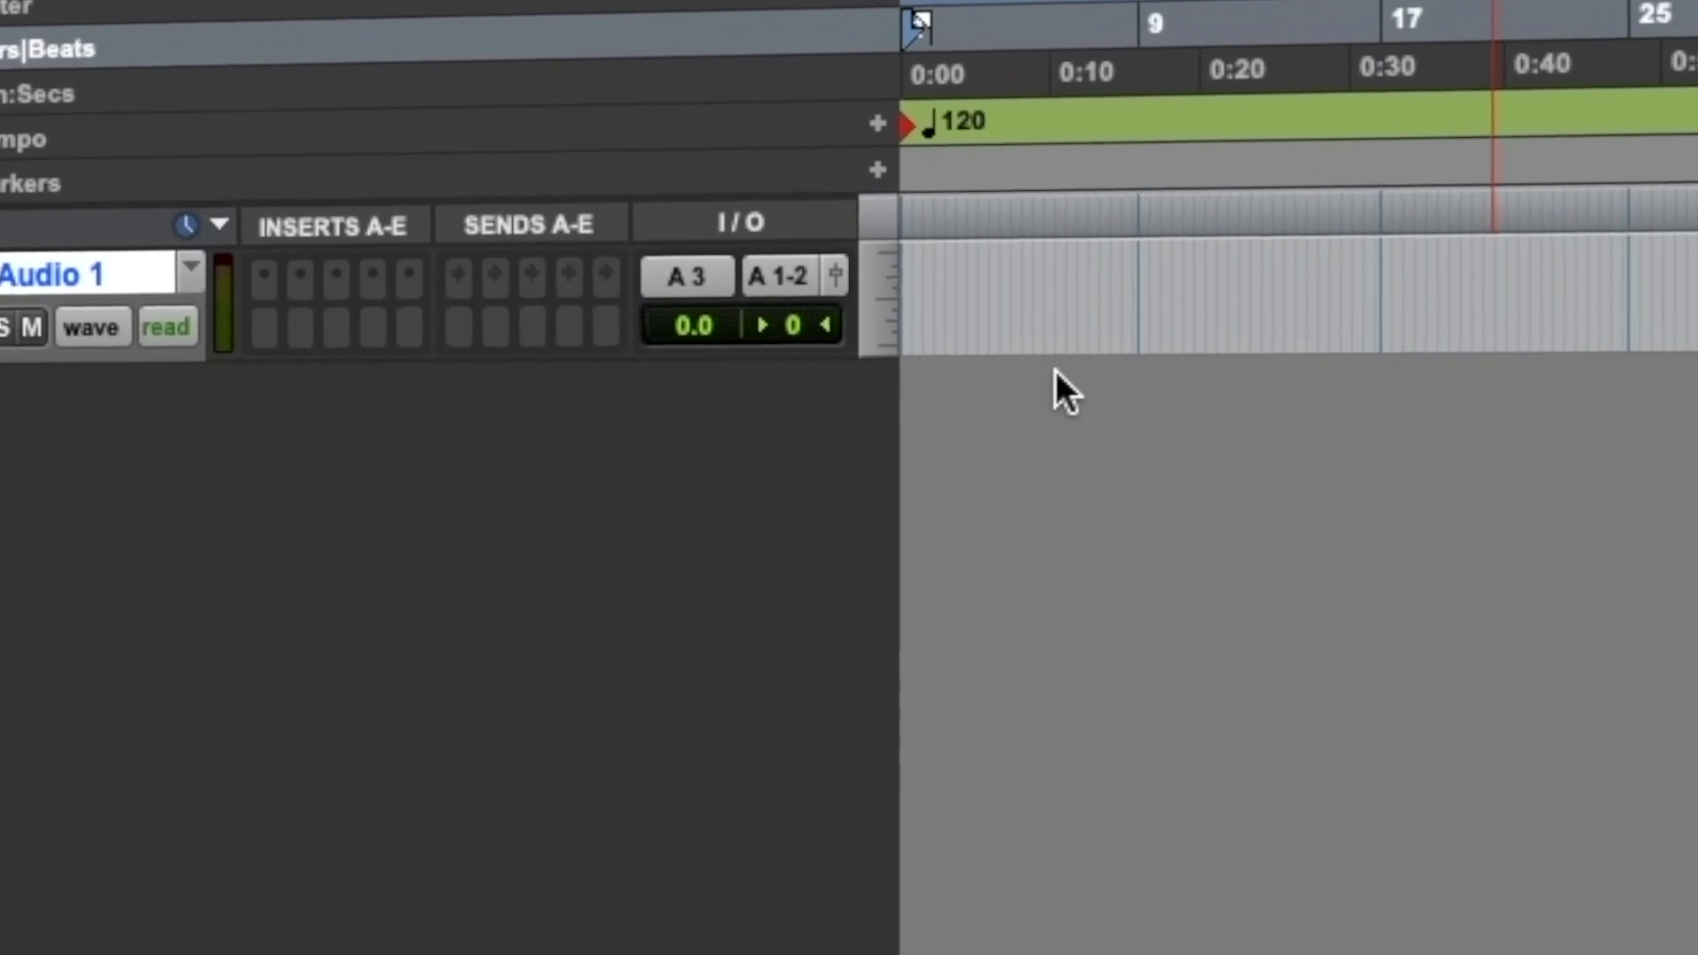
pyautogui.press('Return')
pyautogui.click(790, 266)
pyautogui.moveTo(789, 266)
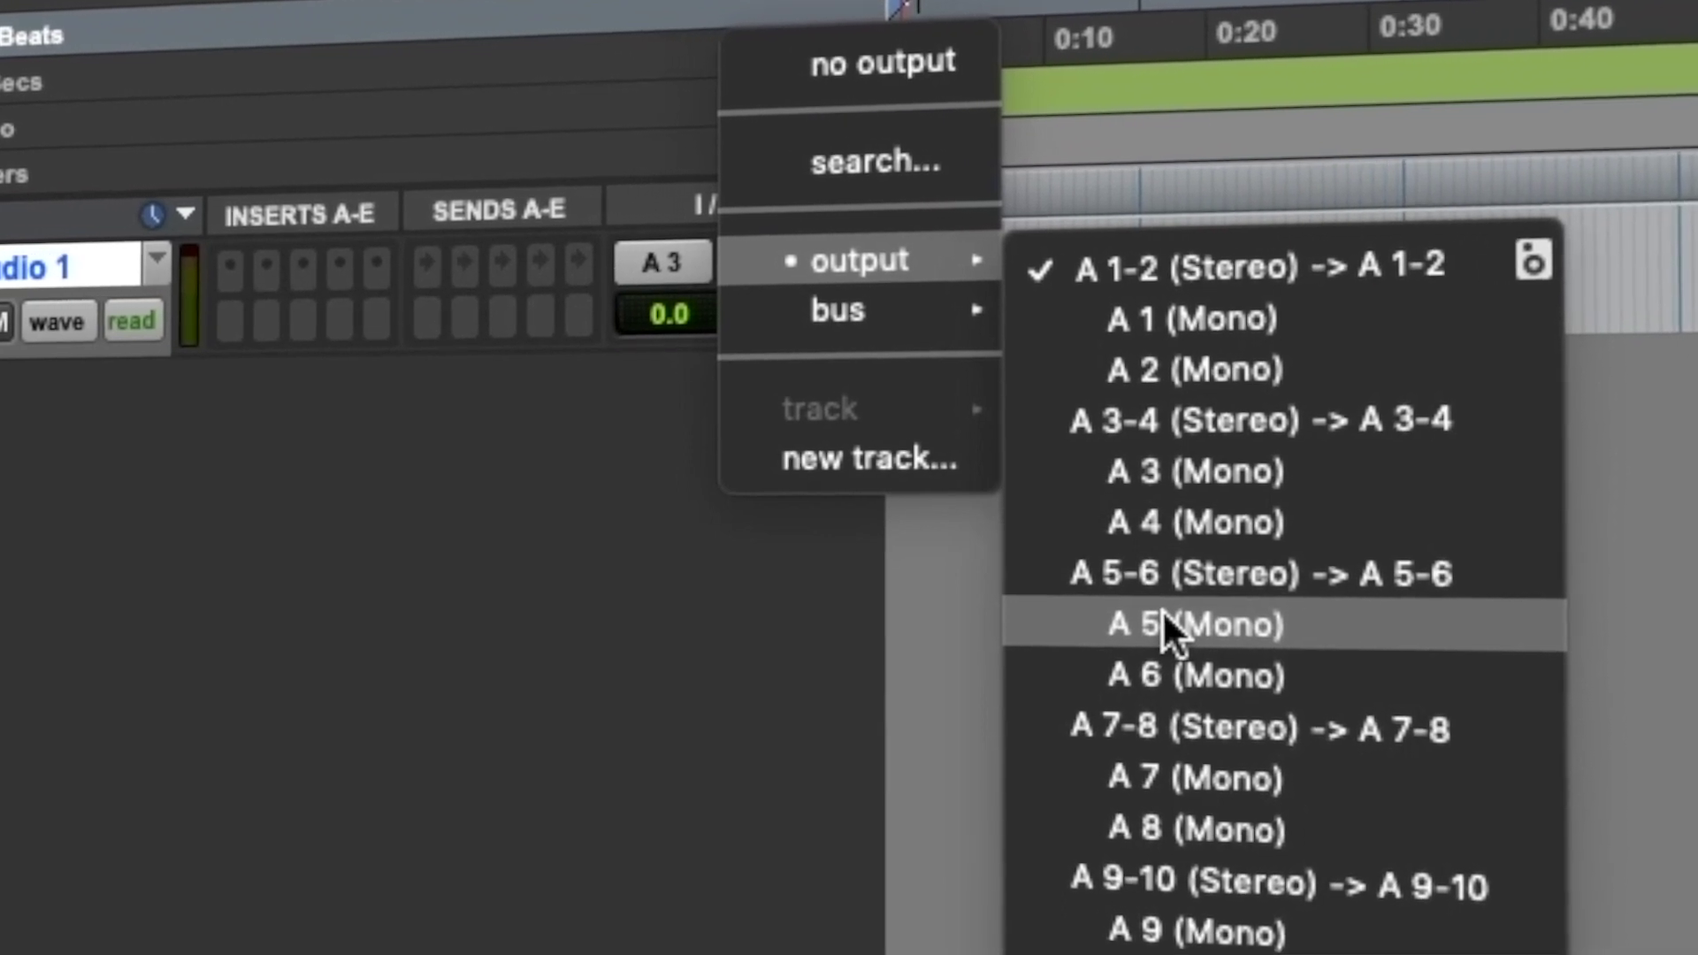
pyautogui.click(1165, 615)
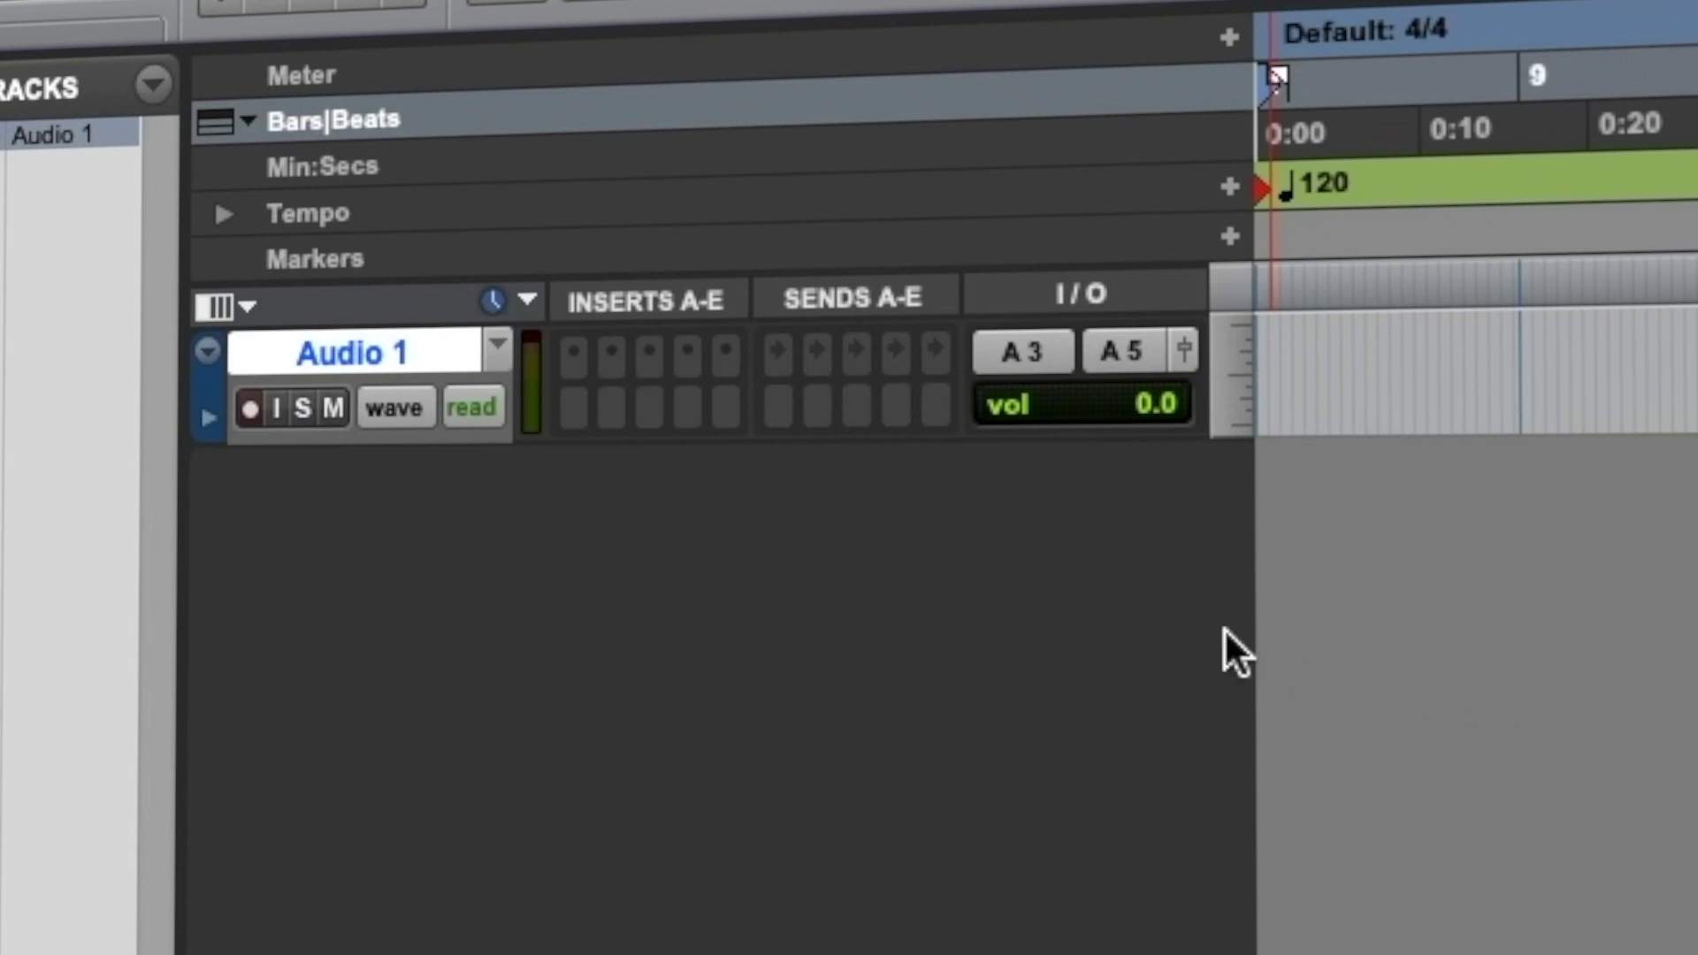
# Step: Enable recording on the Audio 1 track so its meter shows input
pyautogui.click(250, 408)
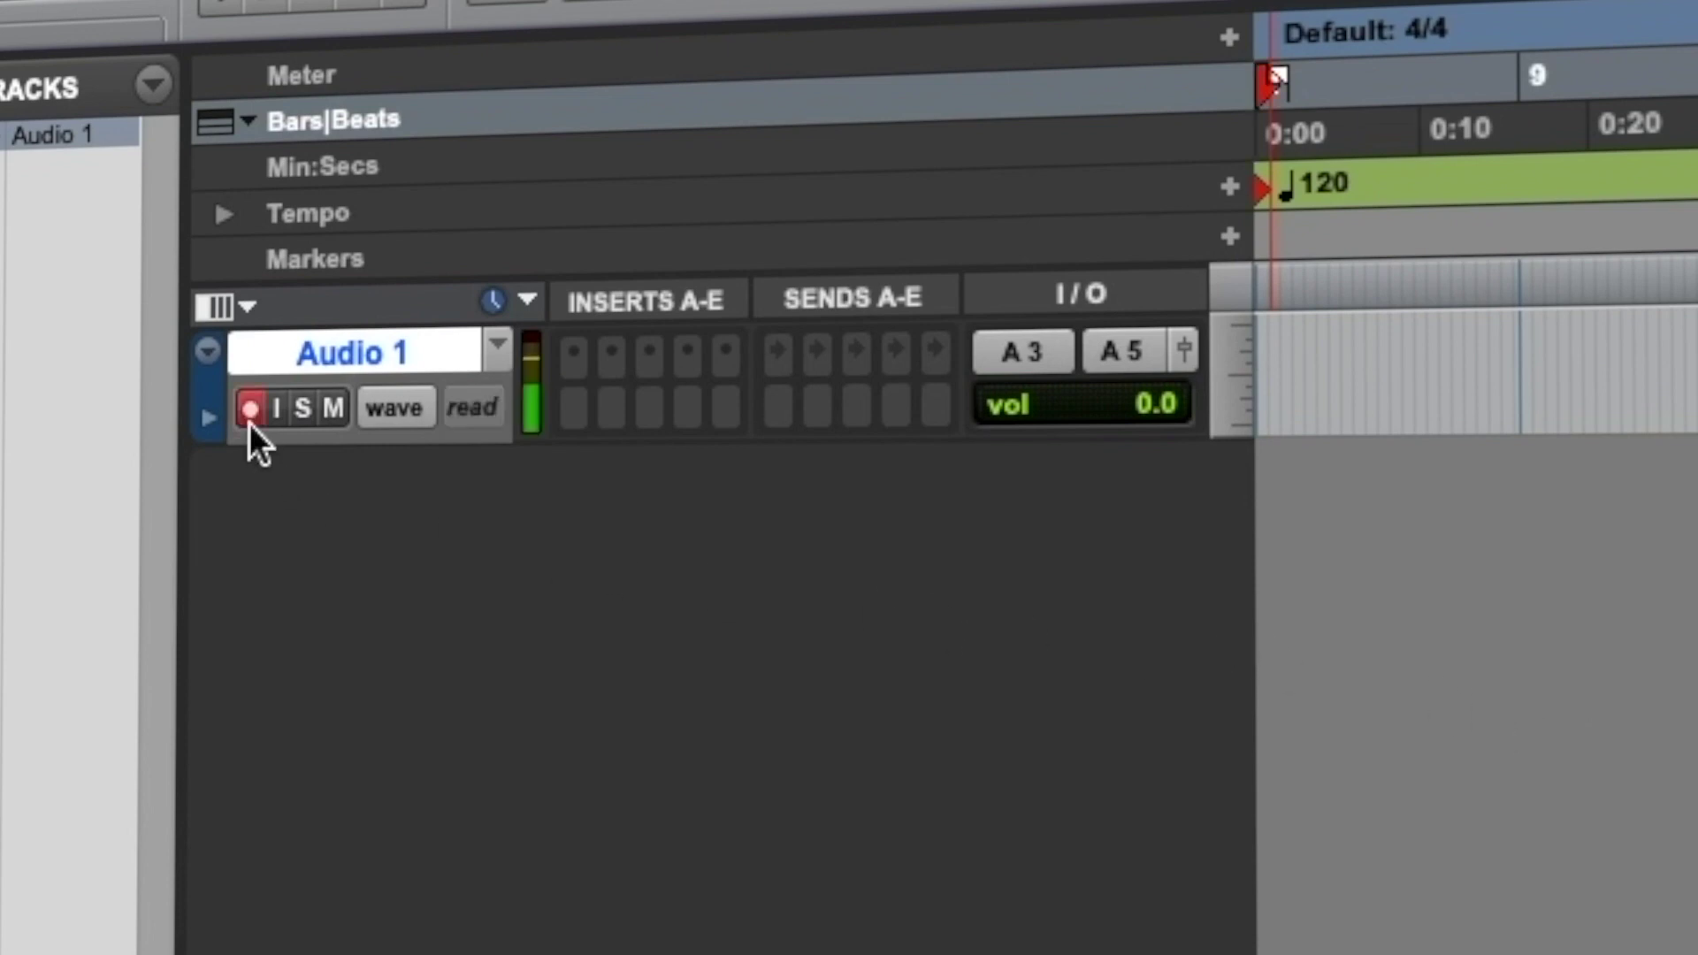